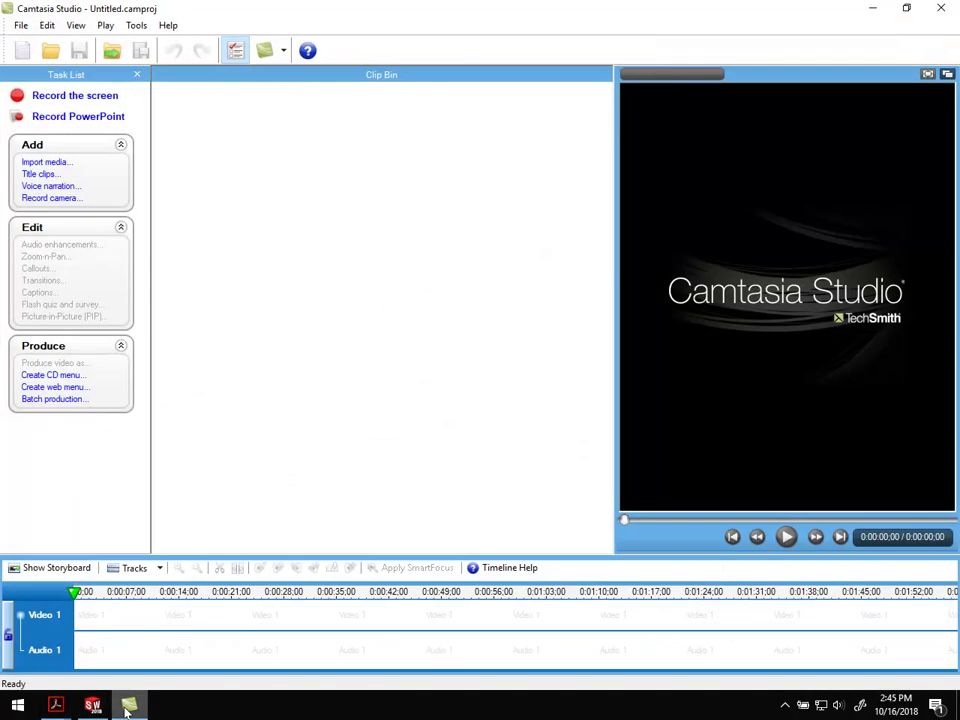
Switch to SOLIDWORKS, create a new part document and set its units to MMGS (millimeter, gram, second).
click(92, 707)
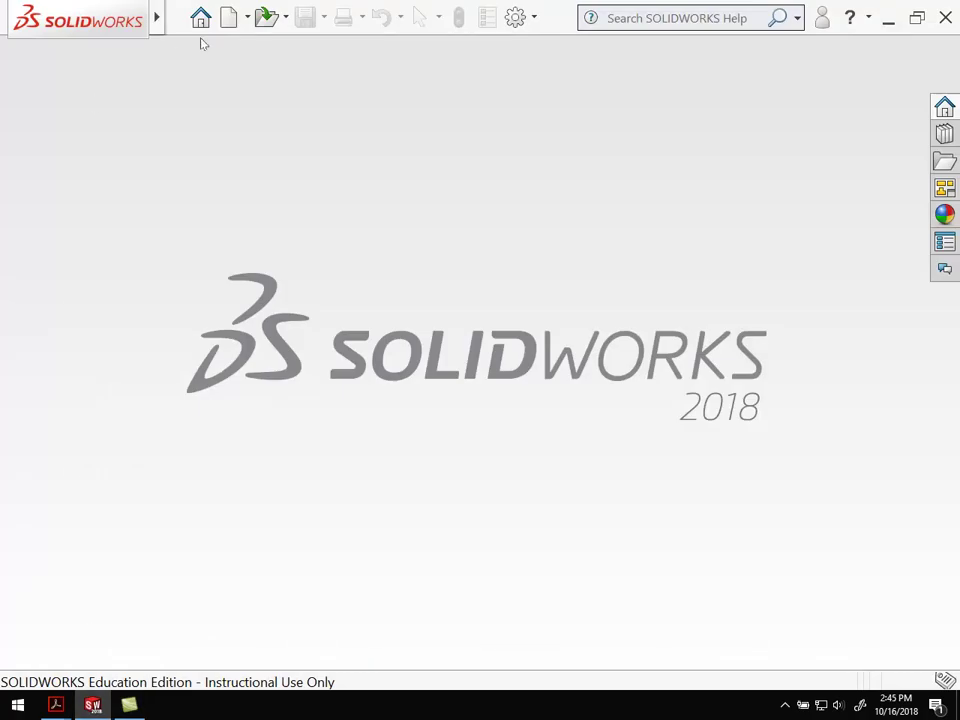
click(234, 21)
click(296, 258)
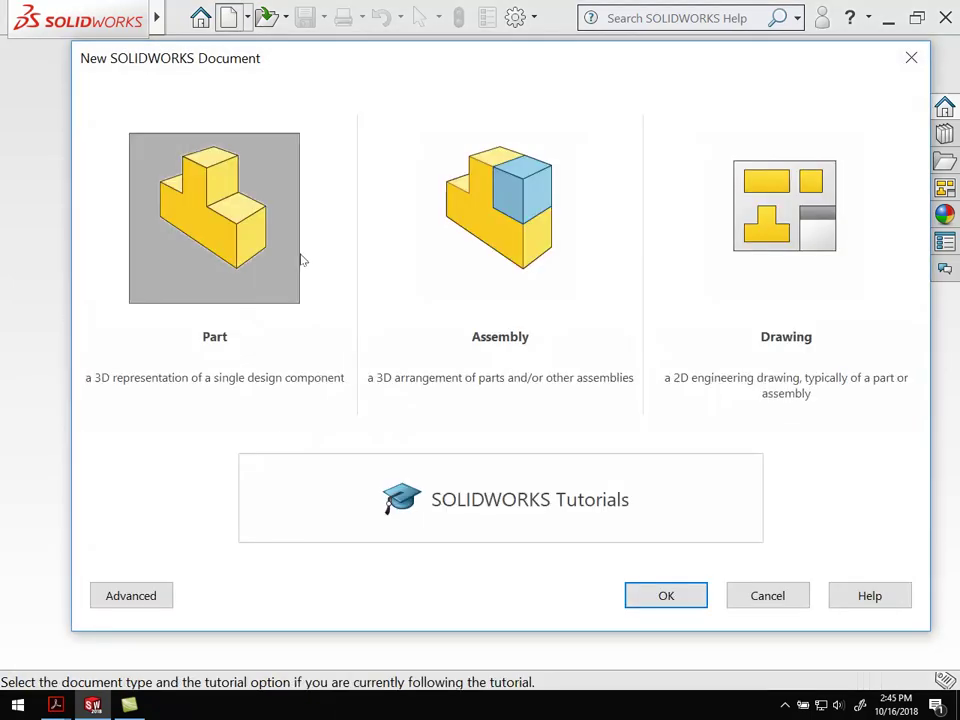
click(650, 584)
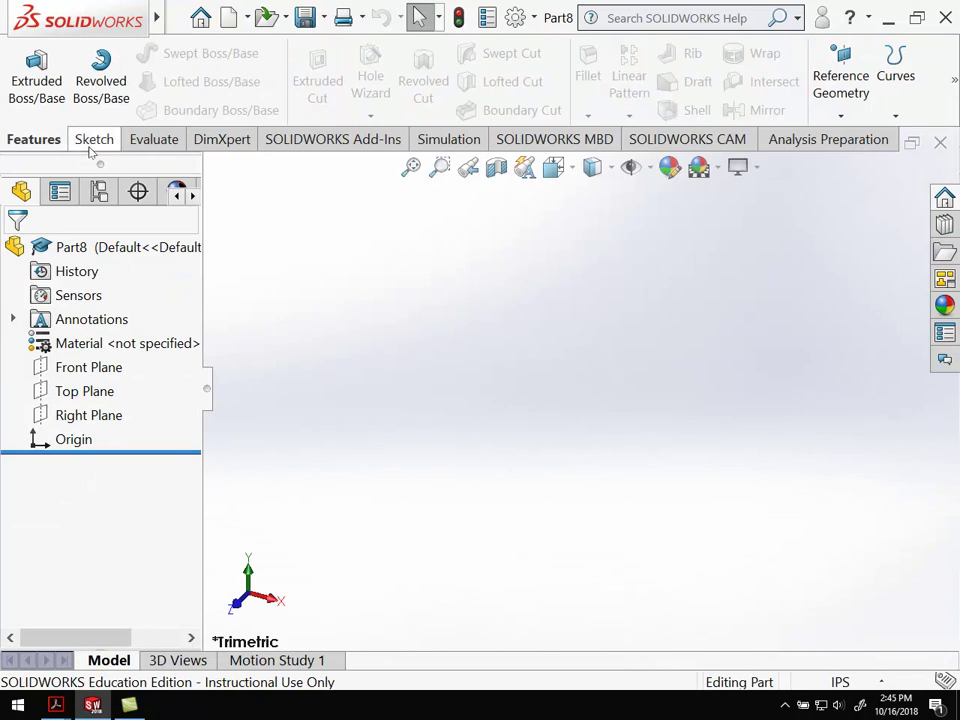
click(850, 682)
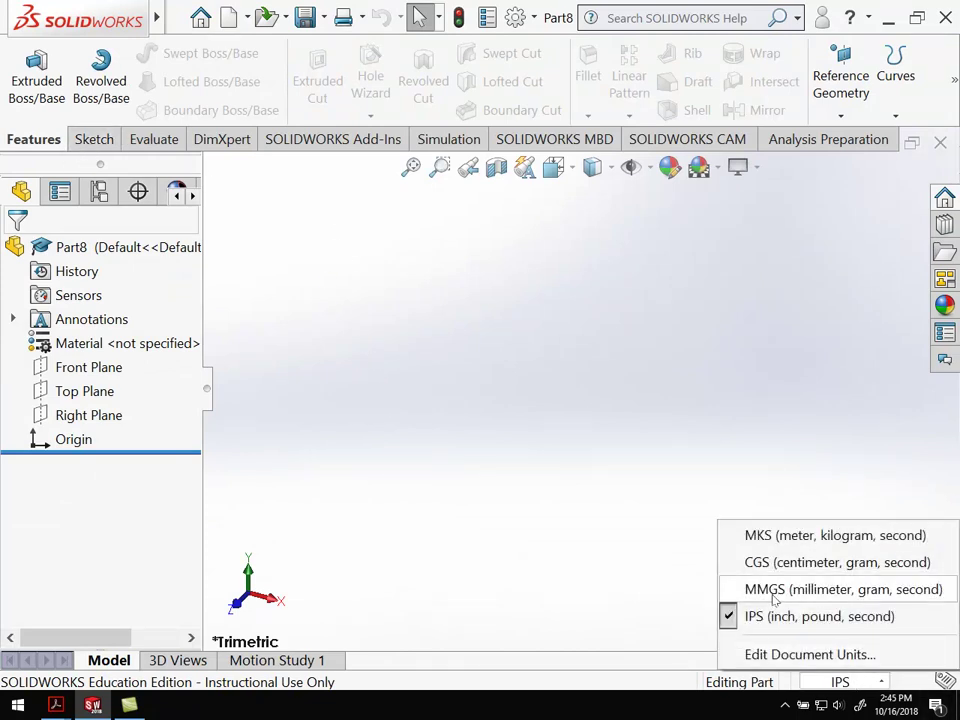
click(775, 592)
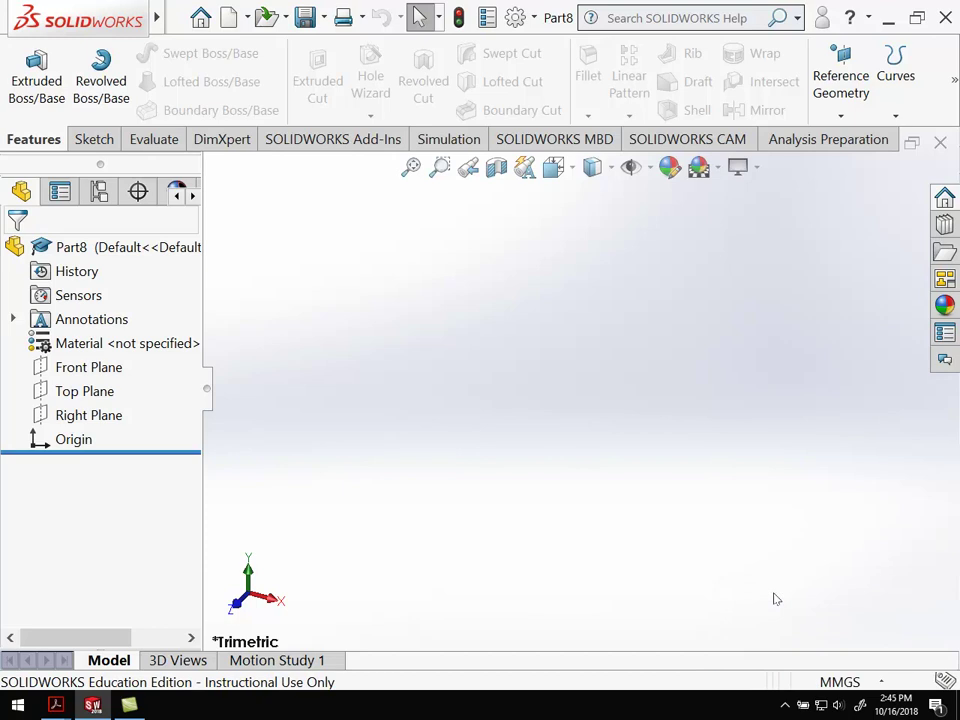
Start a new sketch on the Front Plane.
click(90, 139)
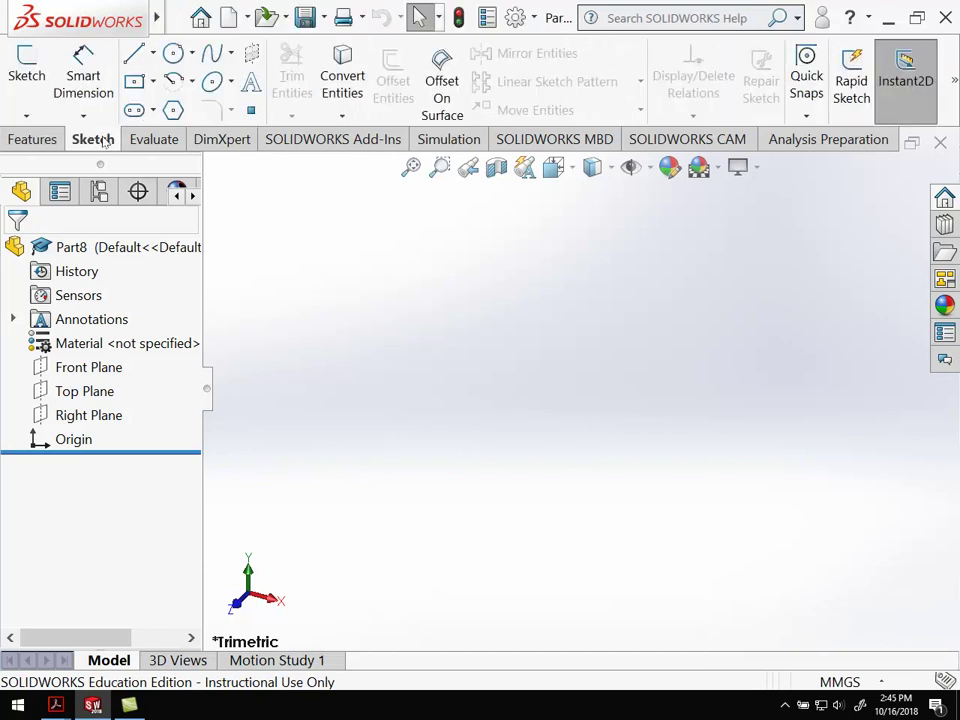
click(26, 70)
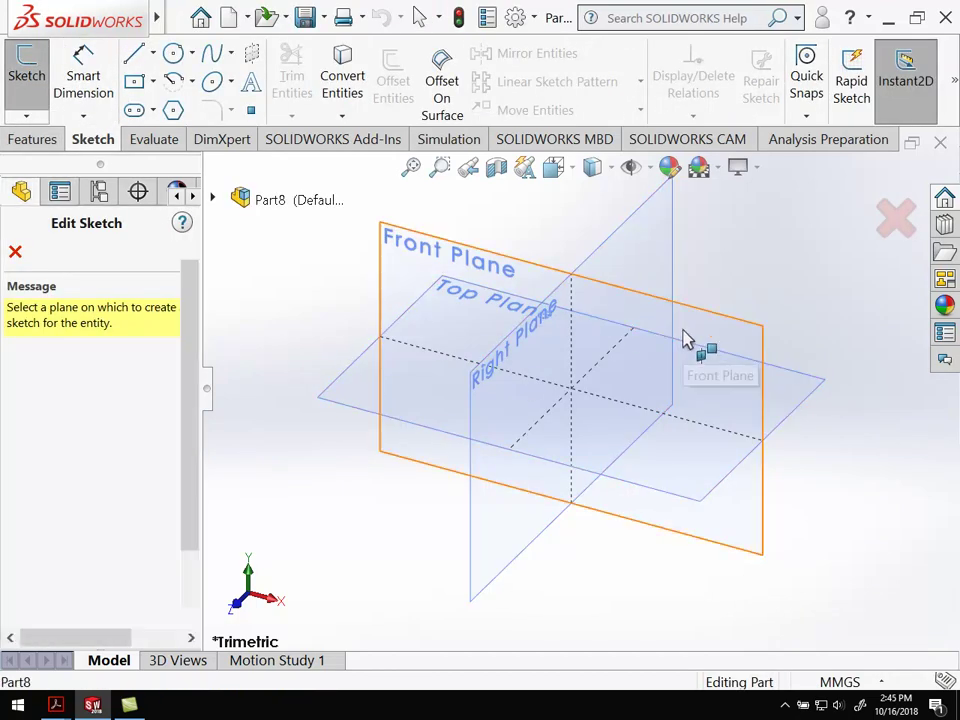
click(684, 340)
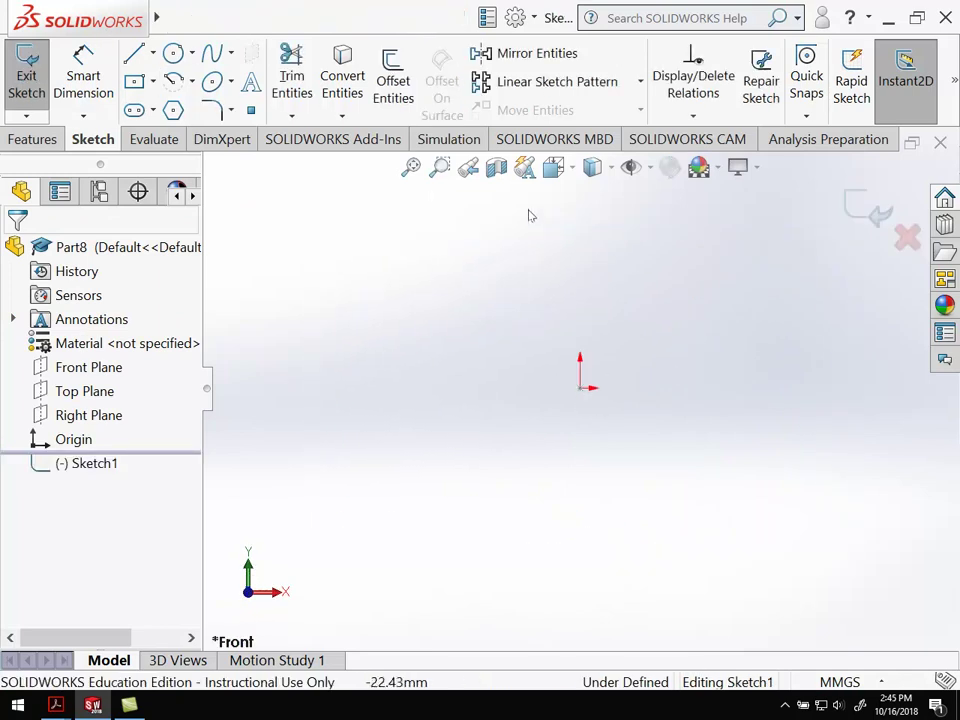
Sketch an open stepped half-profile from the origin, about 128 mm tall and 23 mm wide, with a narrower section at its base.
click(134, 53)
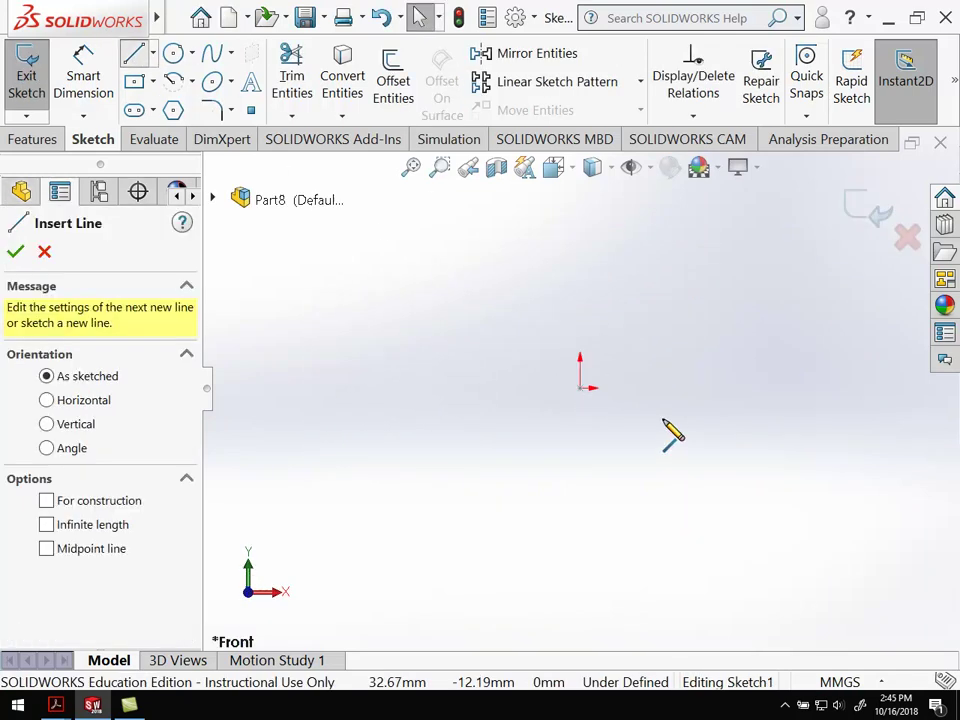
click(621, 420)
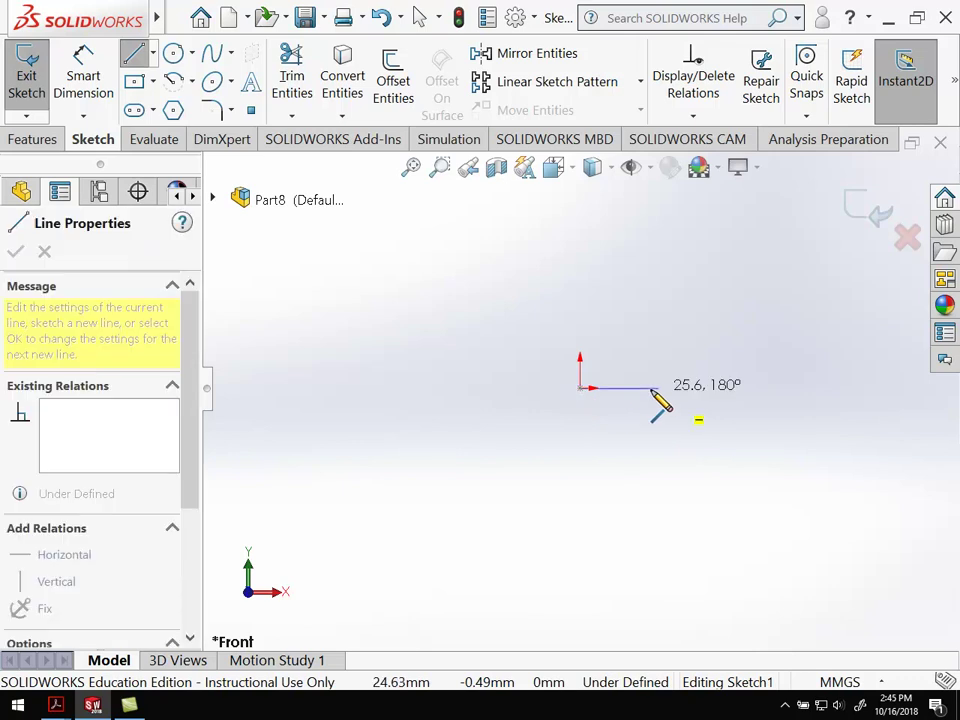
click(631, 387)
click(631, 338)
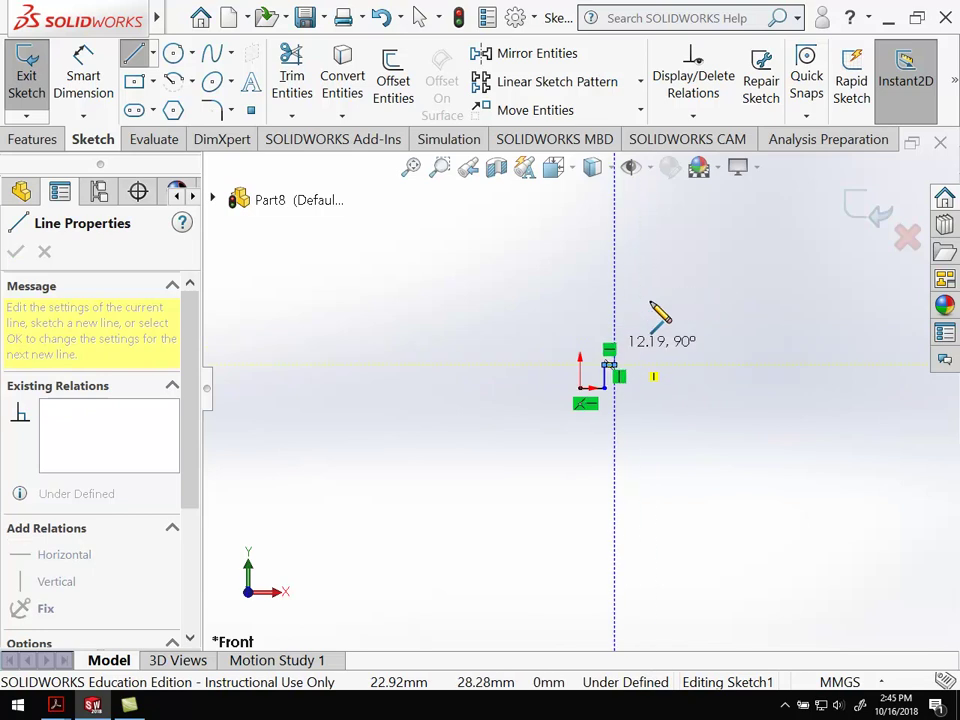
click(608, 231)
click(580, 231)
key(Escape)
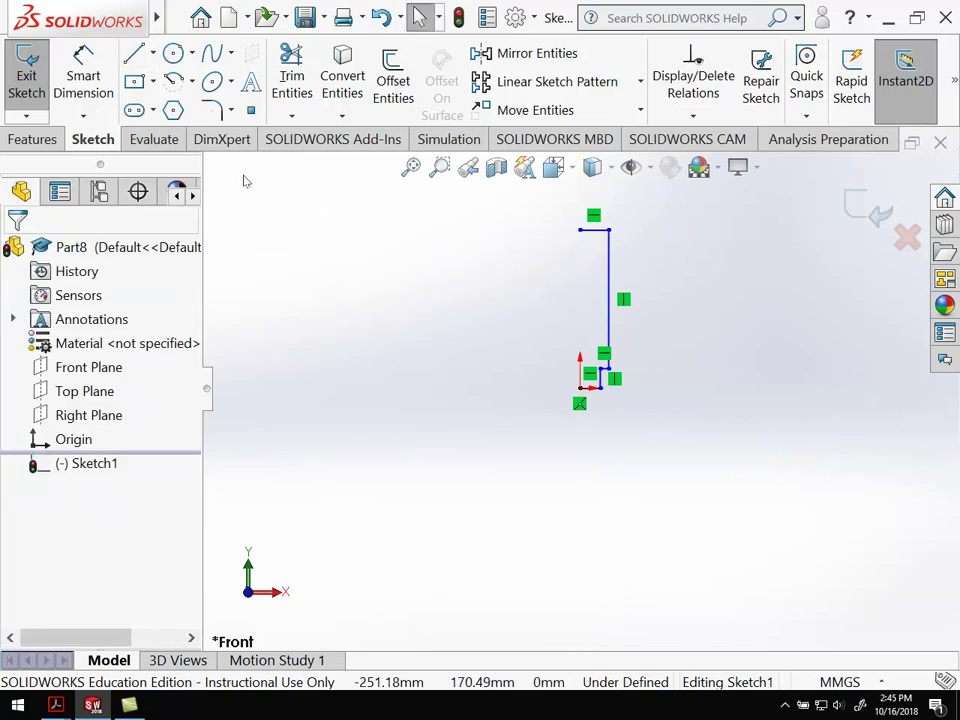
Draw a vertical centerline from the open end of the profile's top line down to the origin.
click(152, 53)
click(184, 107)
click(580, 231)
click(580, 388)
key(Escape)
key(z)
scroll(600, 330, up, 5)
scroll(560, 253, down, 2)
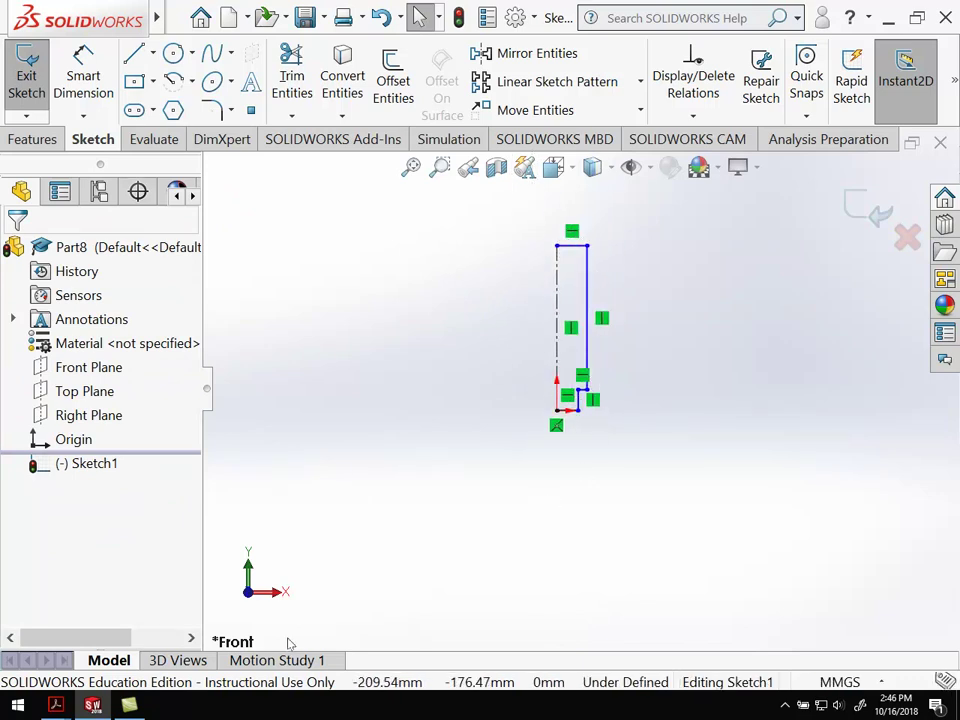
Check the handle's dimensions in the Handle.PDF drawing in Acrobat Reader, and return to the SOLIDWORKS sketch.
mouse_move(135, 707)
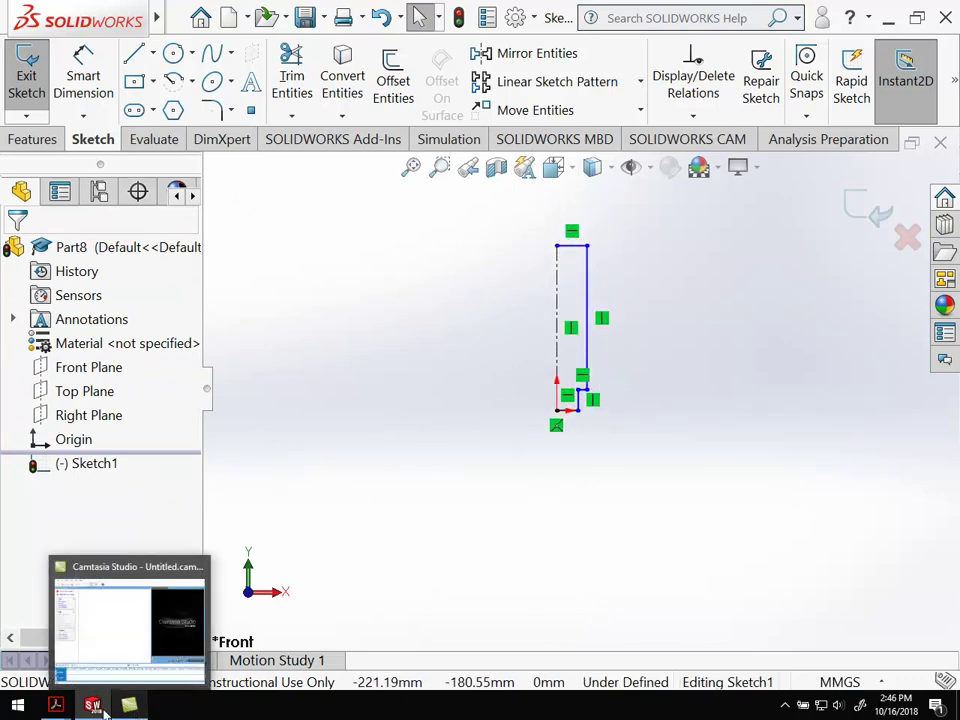
mouse_move(56, 705)
click(225, 615)
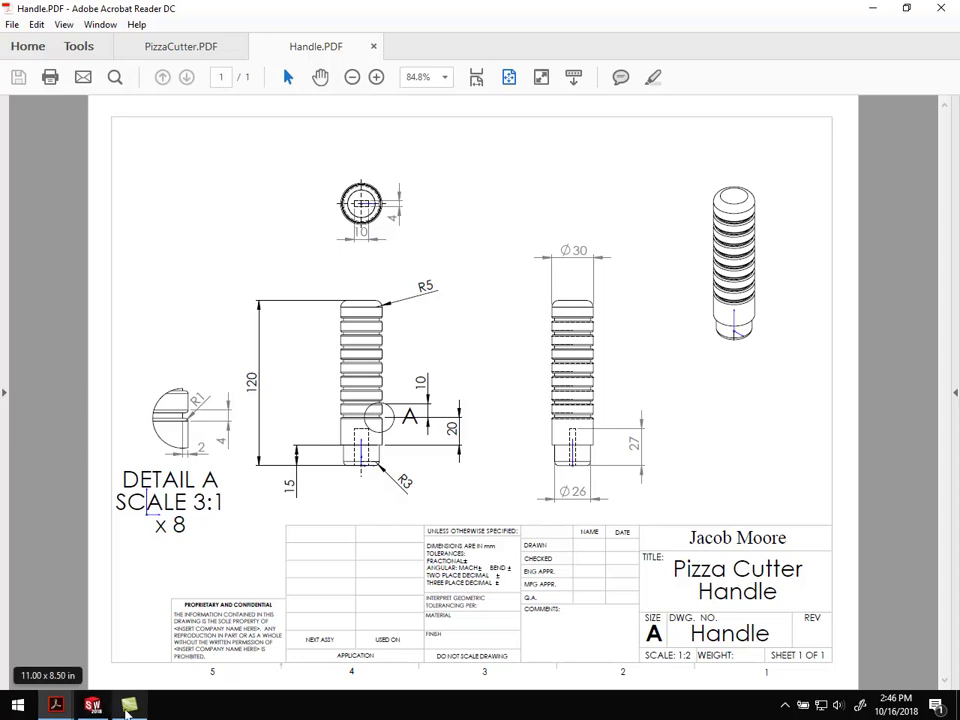
click(92, 705)
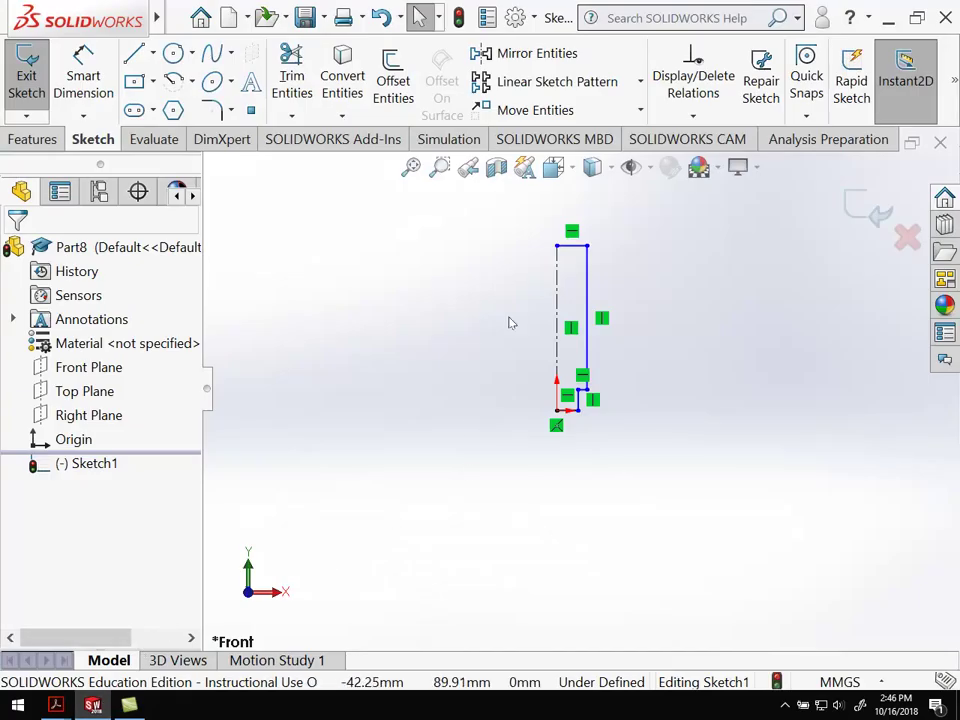
Dimension the distance between the centerline and the long outer vertical line as 30 mm.
scroll(536, 334, down, 2)
scroll(675, 386, down, 2)
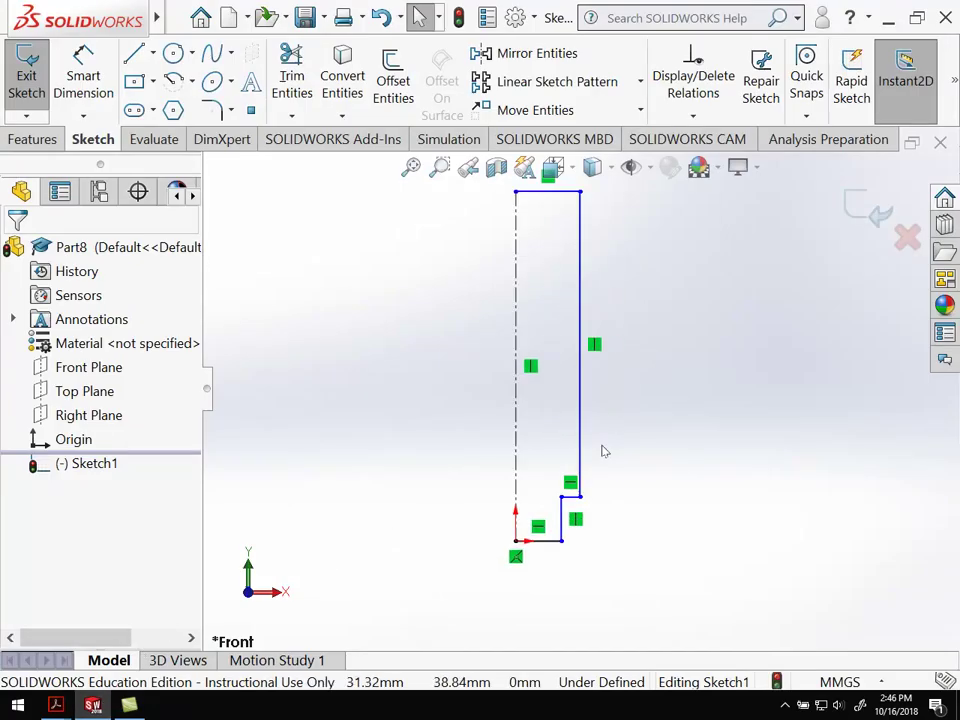
click(84, 80)
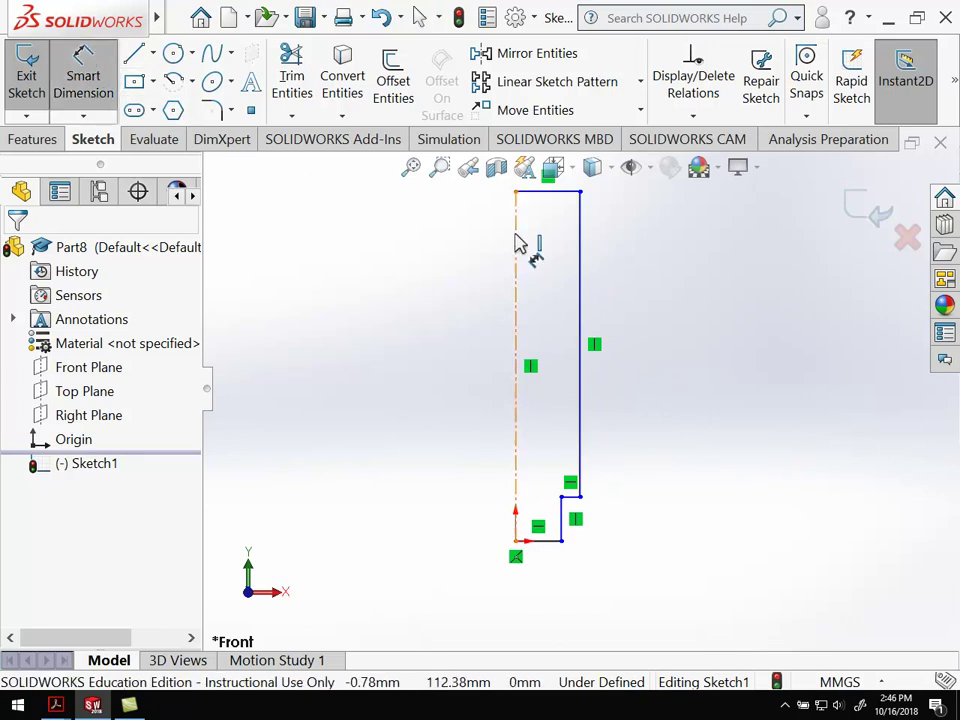
click(516, 285)
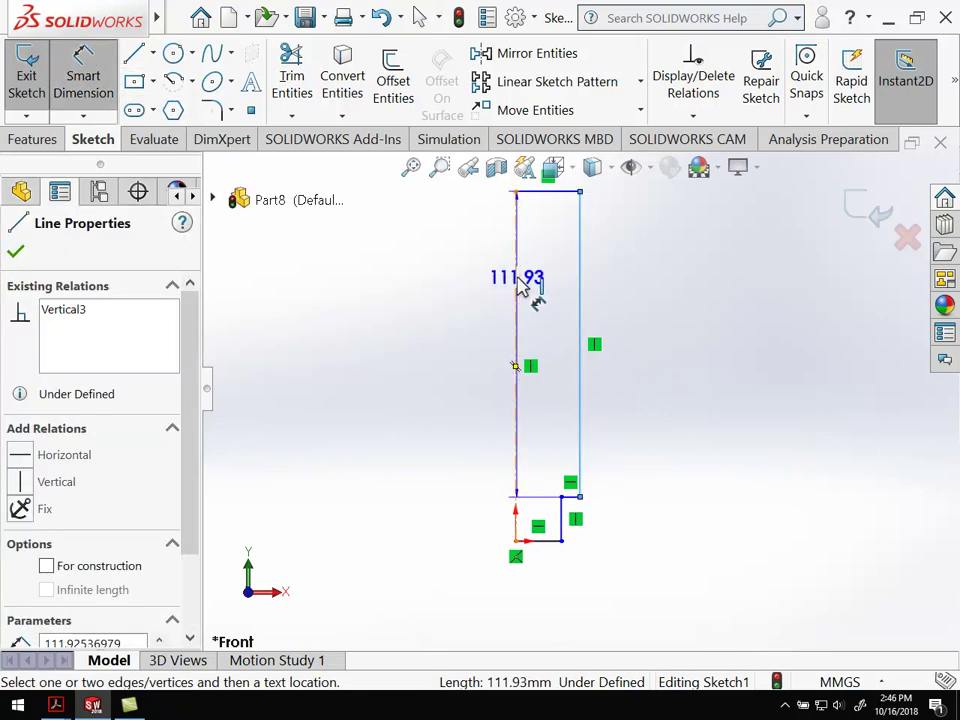
click(580, 280)
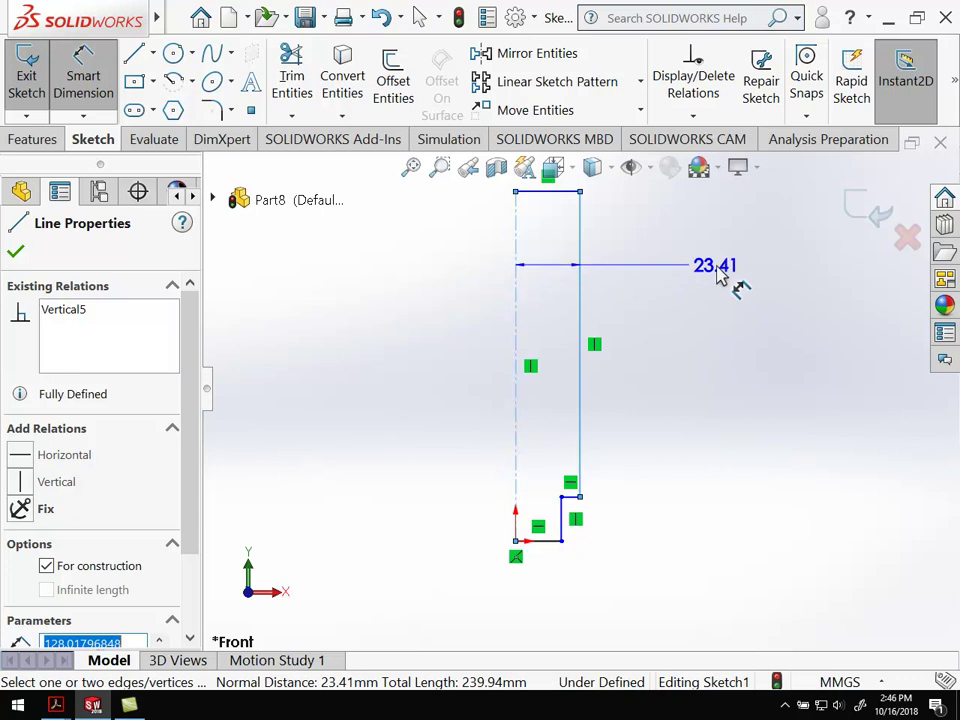
click(736, 286)
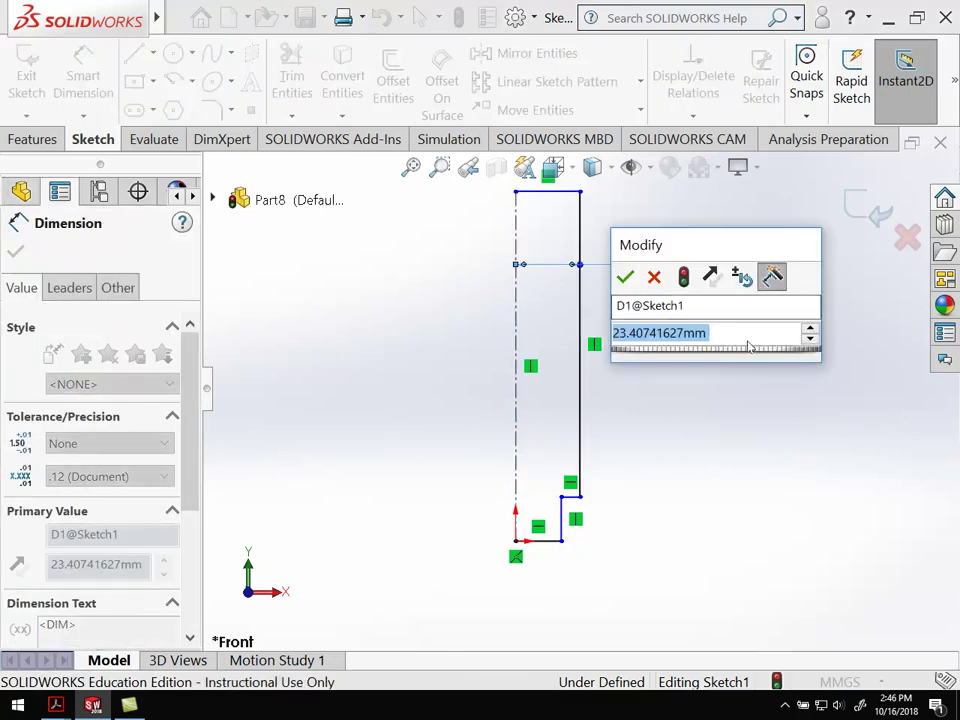
text(39)
key(BackSpace)
text(0)
key(Return)
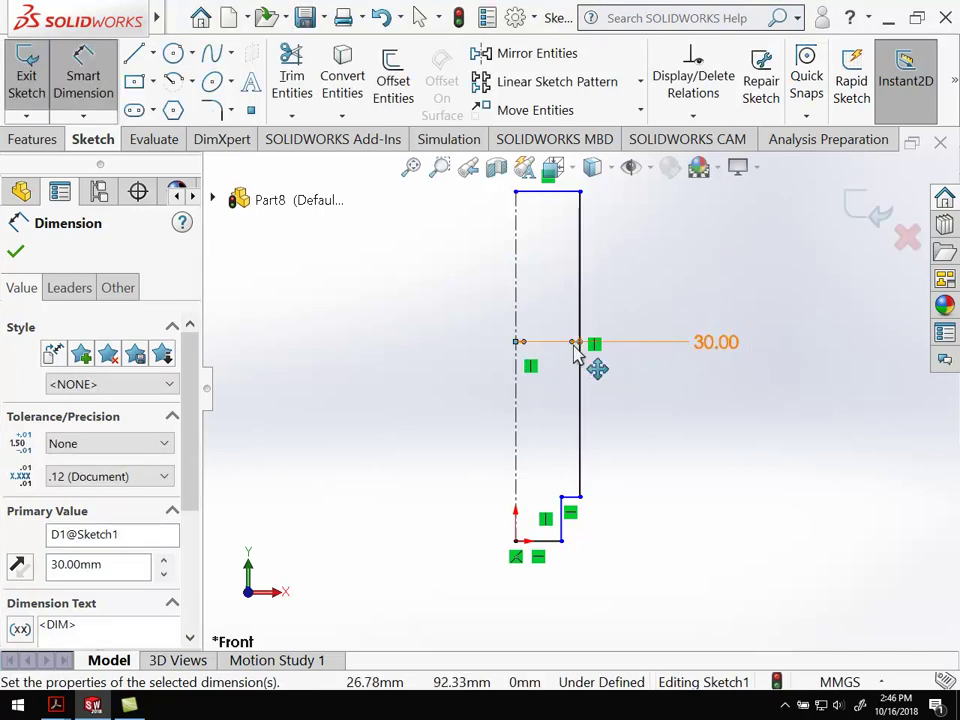
Dimension the profile's bottom horizontal line as 26 mm.
click(540, 556)
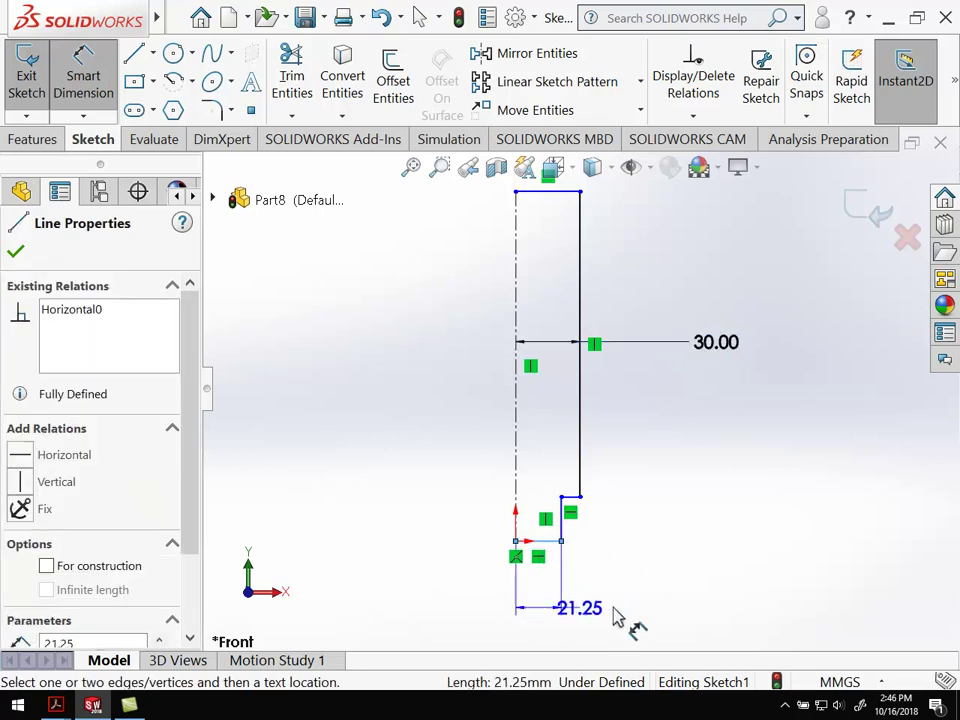
click(655, 622)
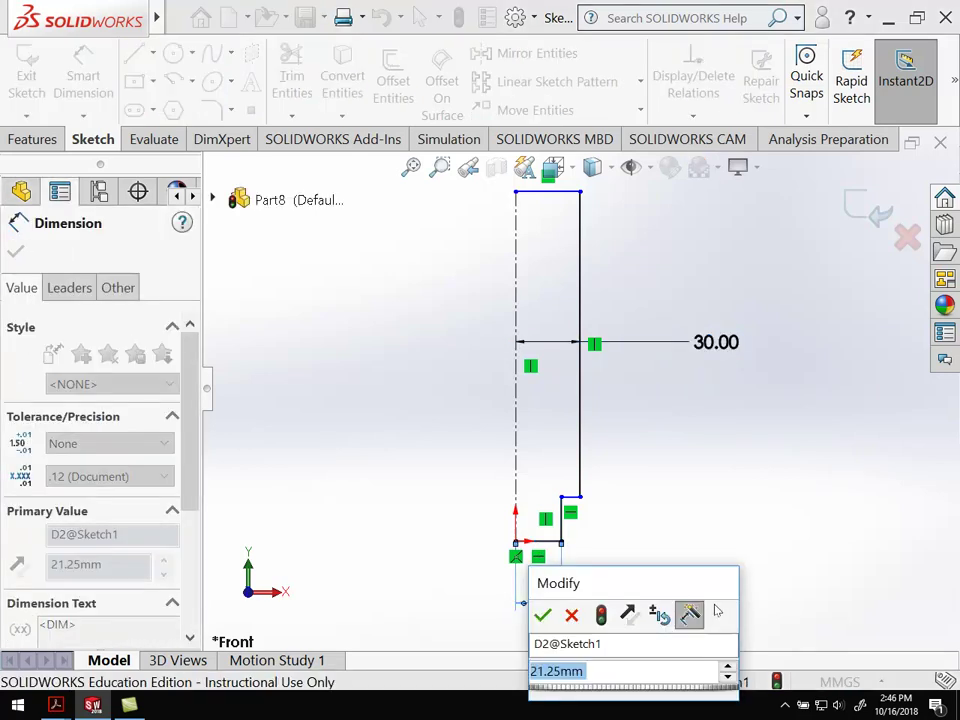
text(26)
key(Return)
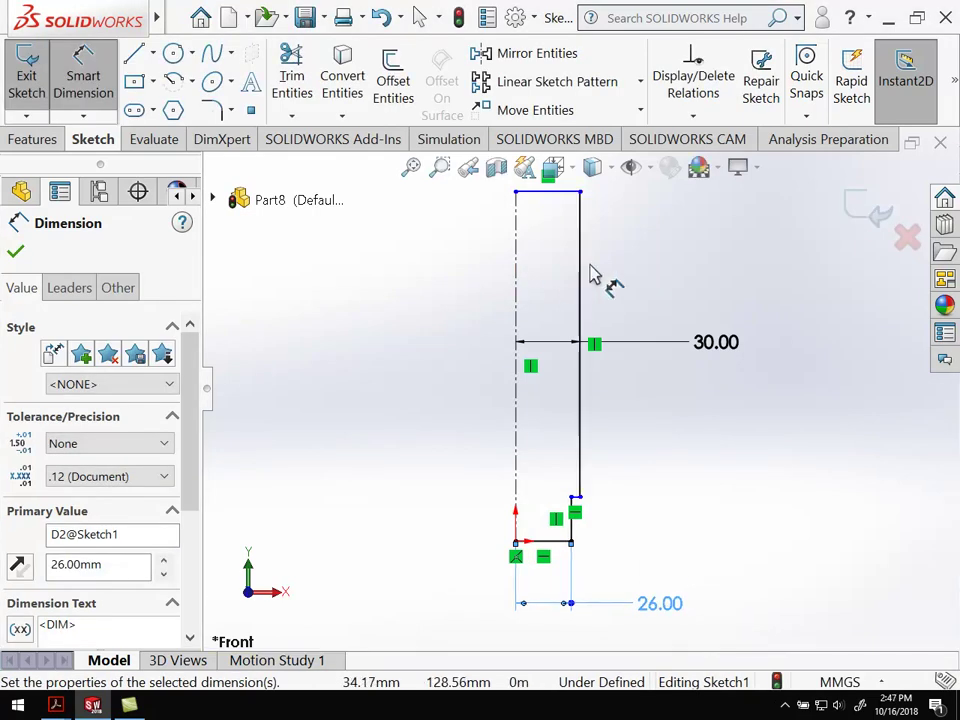
Dimension the profile's overall height between its top and bottom lines as 120 mm.
click(540, 194)
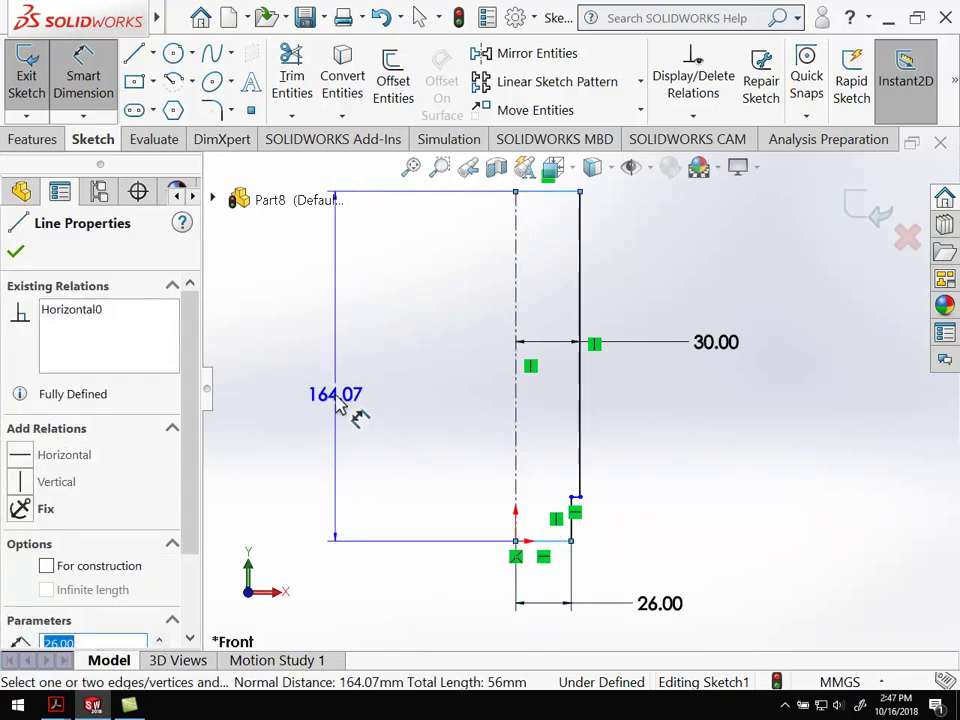
click(338, 420)
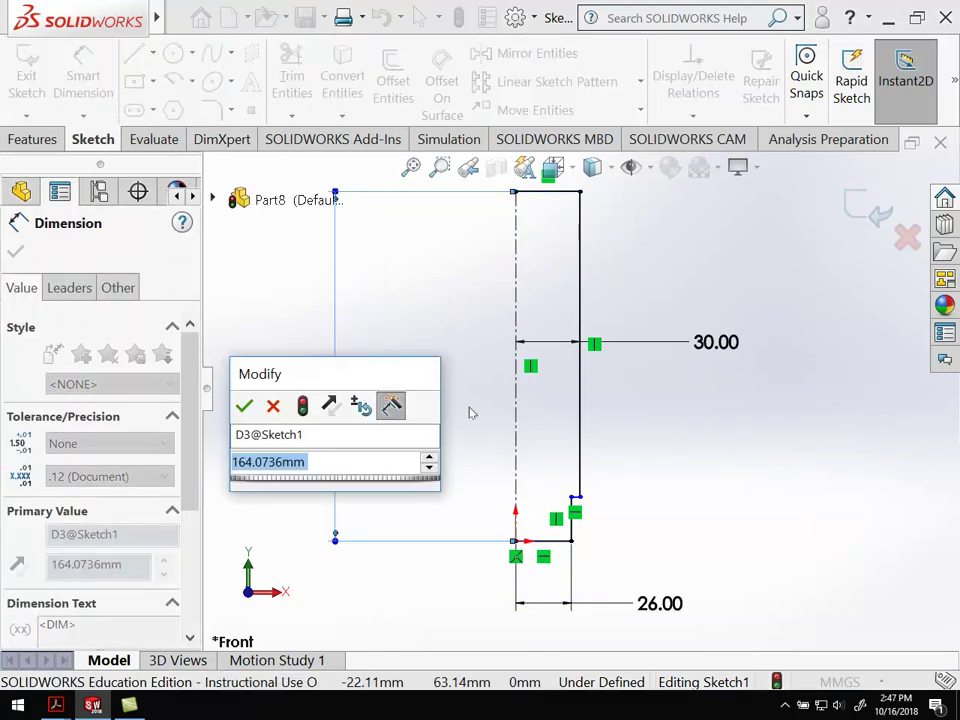
text(120)
key(Return)
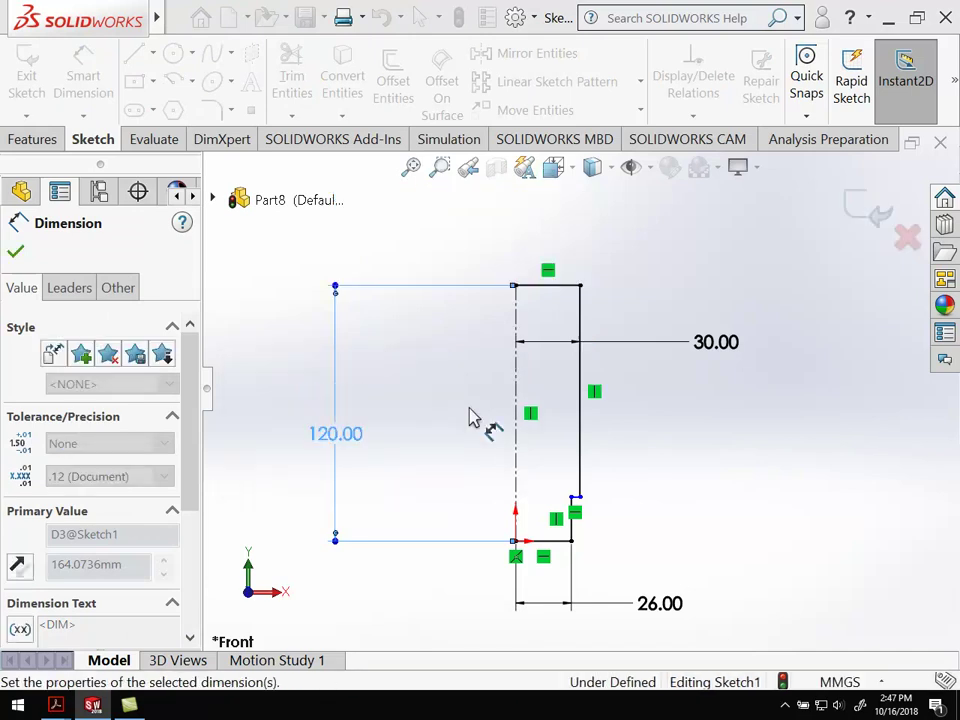
Dimension the short vertical line of the lower step as 15 mm.
click(571, 520)
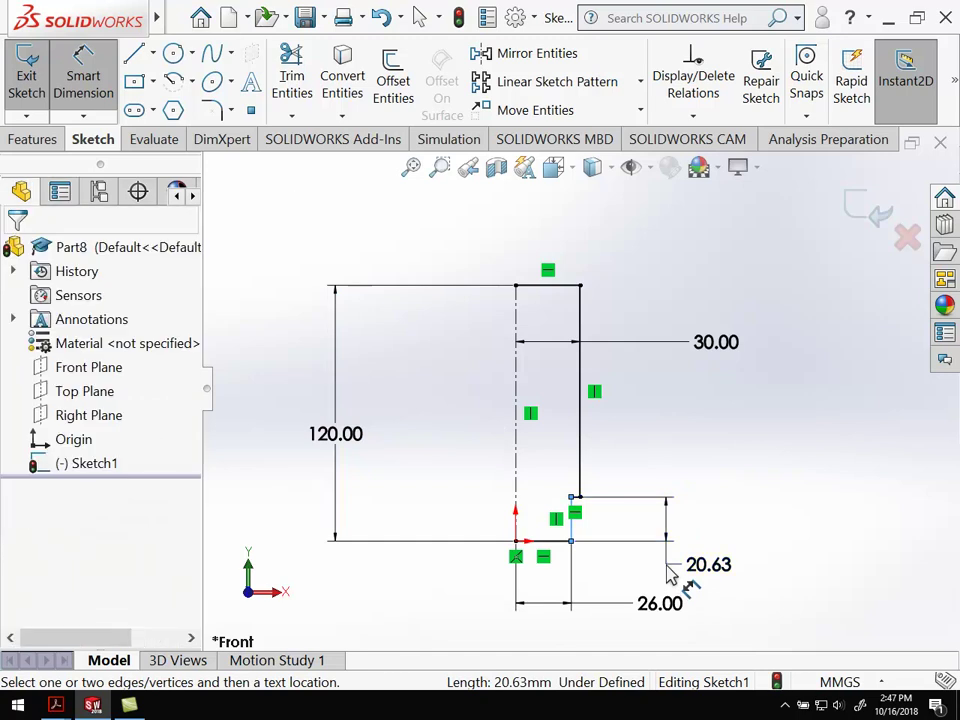
click(705, 585)
text(15)
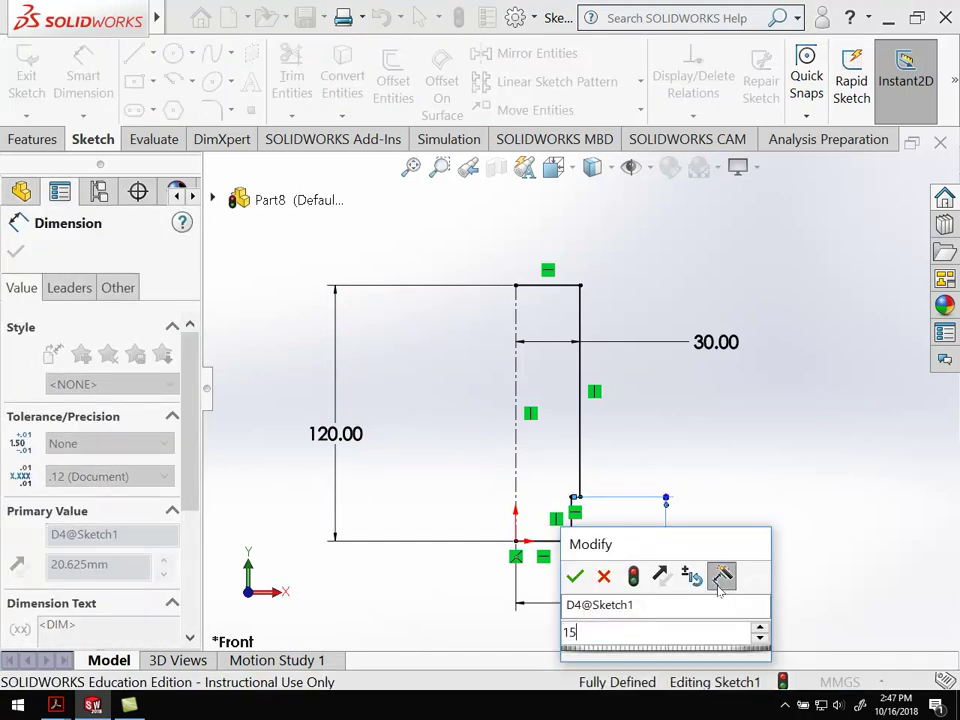
key(Return)
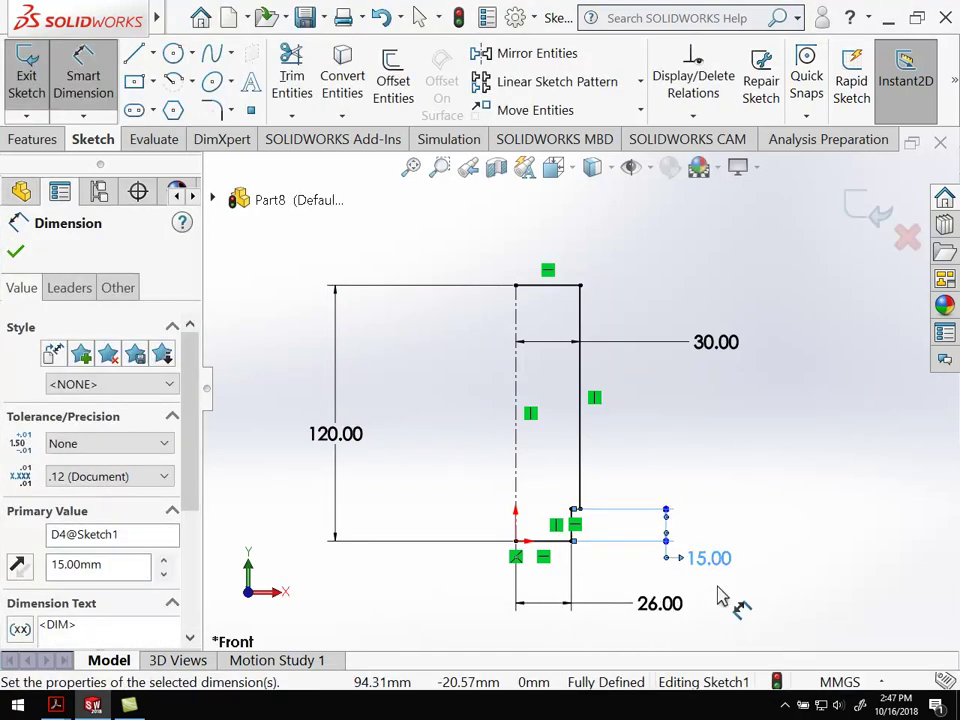
click(654, 429)
Change the width dimension between the centerline and the long outer line to 15 mm, shifting its label slightly closer to the profile.
scroll(654, 465, up, 3)
scroll(617, 396, up, 1)
scroll(604, 391, down, 5)
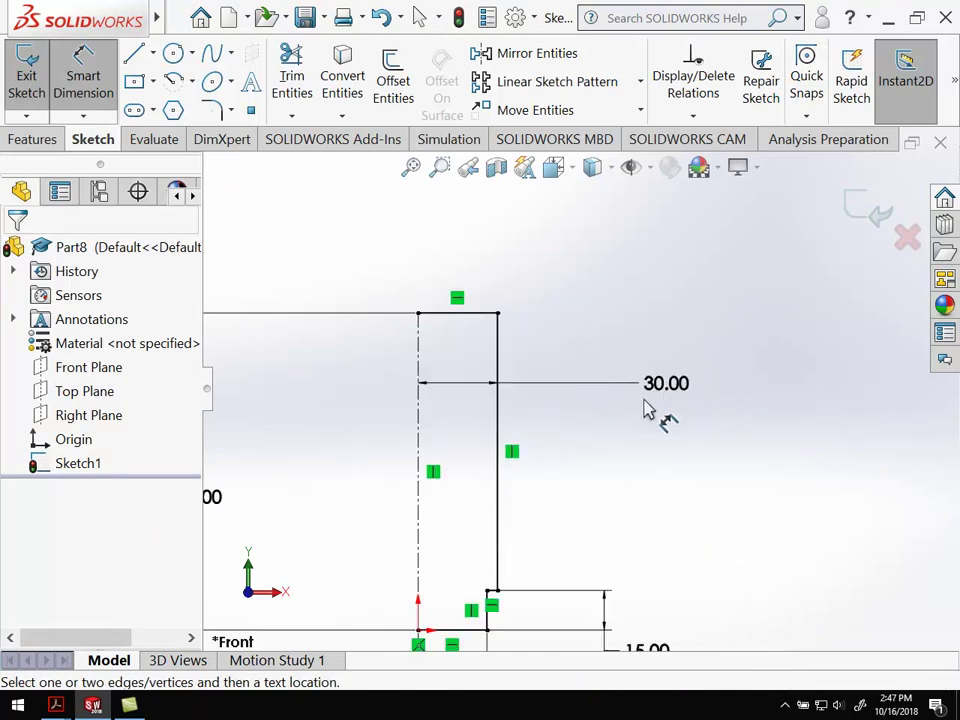
key(Escape)
mouse_move(676, 388)
mouse_down()
mouse_move(405, 393)
mouse_move(366, 405)
mouse_move(668, 402)
mouse_up()
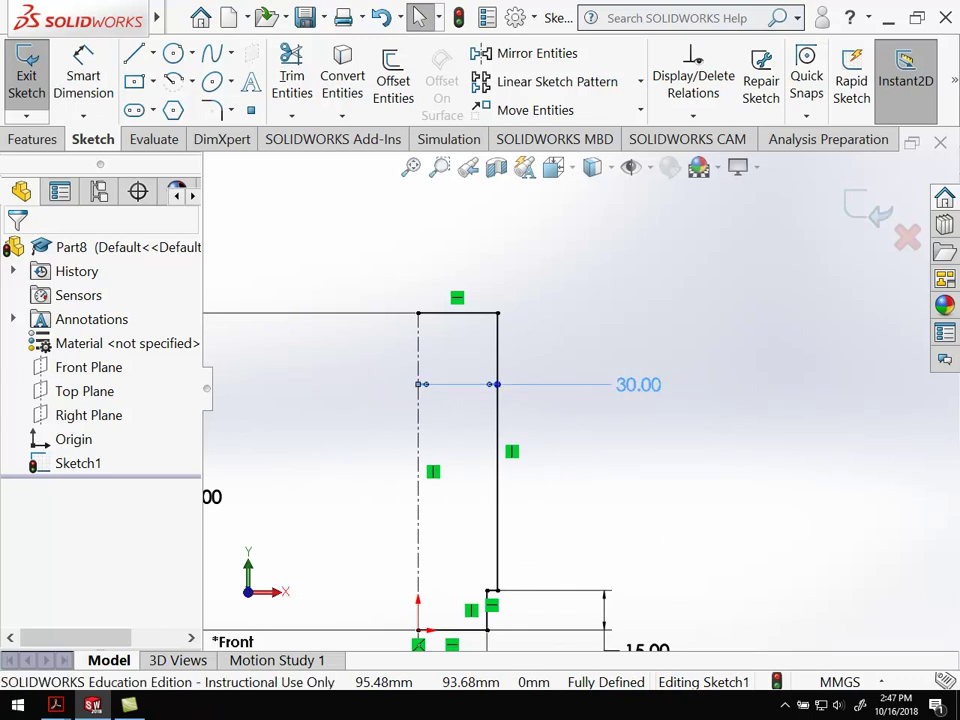
double_click(640, 390)
text(15)
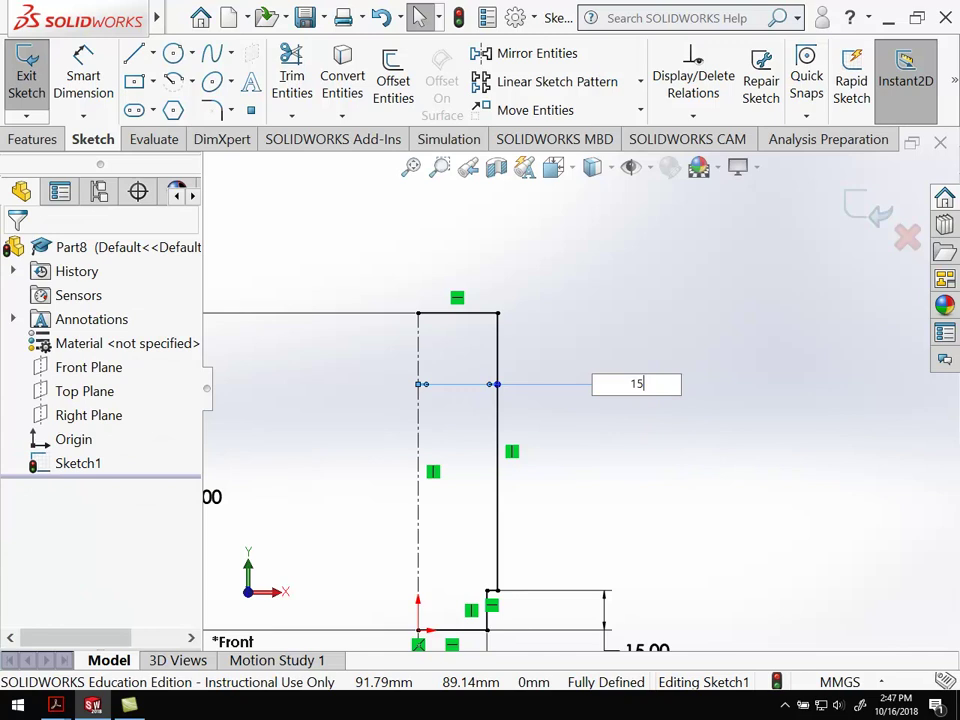
key(Return)
scroll(645, 444, down, 3)
scroll(452, 544, up, 4)
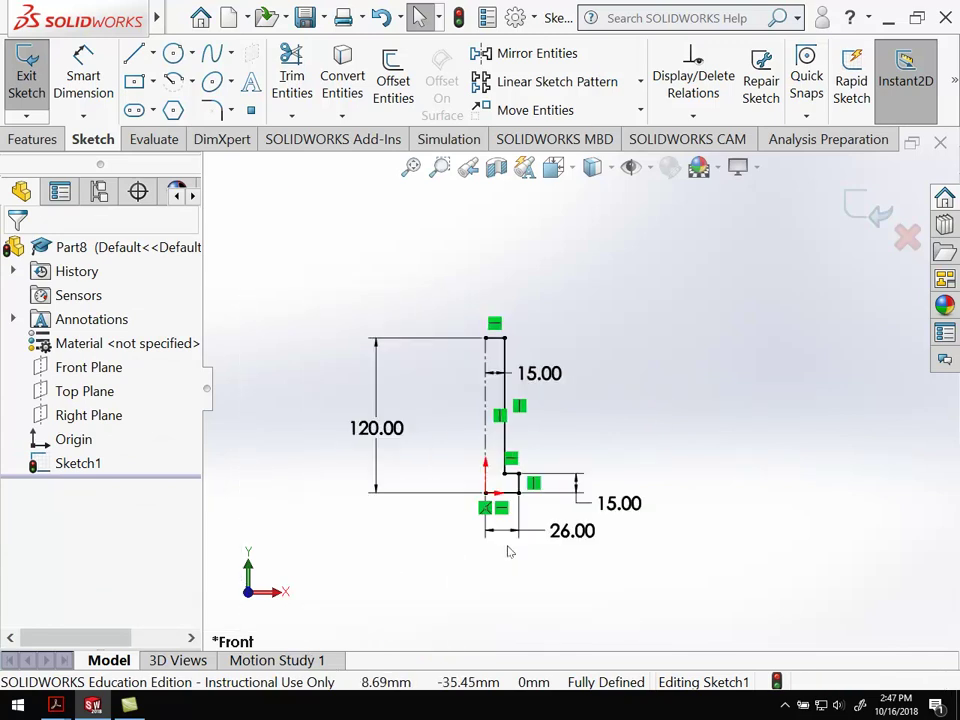
Change the width dimension at the bottom of the profile to 13 mm.
double_click(568, 546)
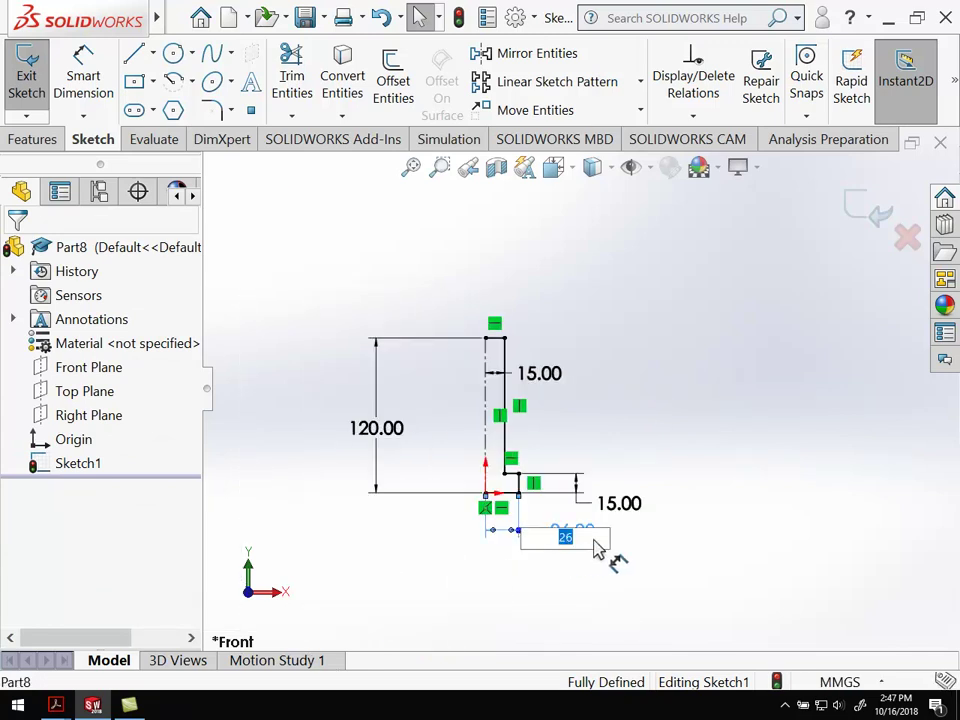
text(13)
key(Return)
scroll(560, 400, up, 2)
scroll(585, 340, down, 6)
scroll(575, 313, up, 2)
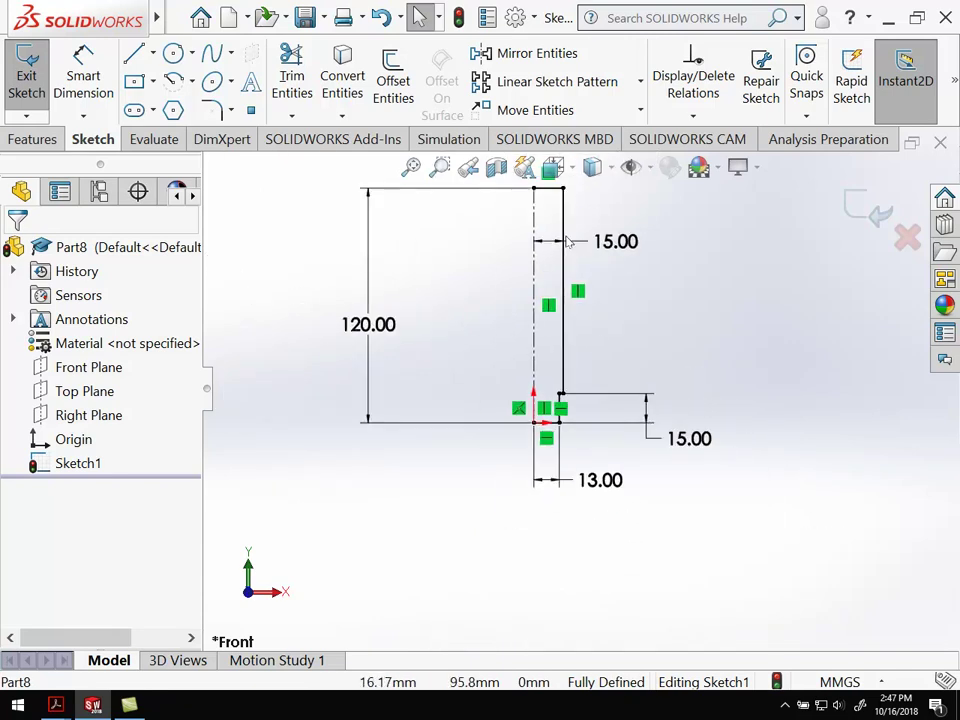
scroll(581, 253, down, 3)
scroll(568, 240, up, 1)
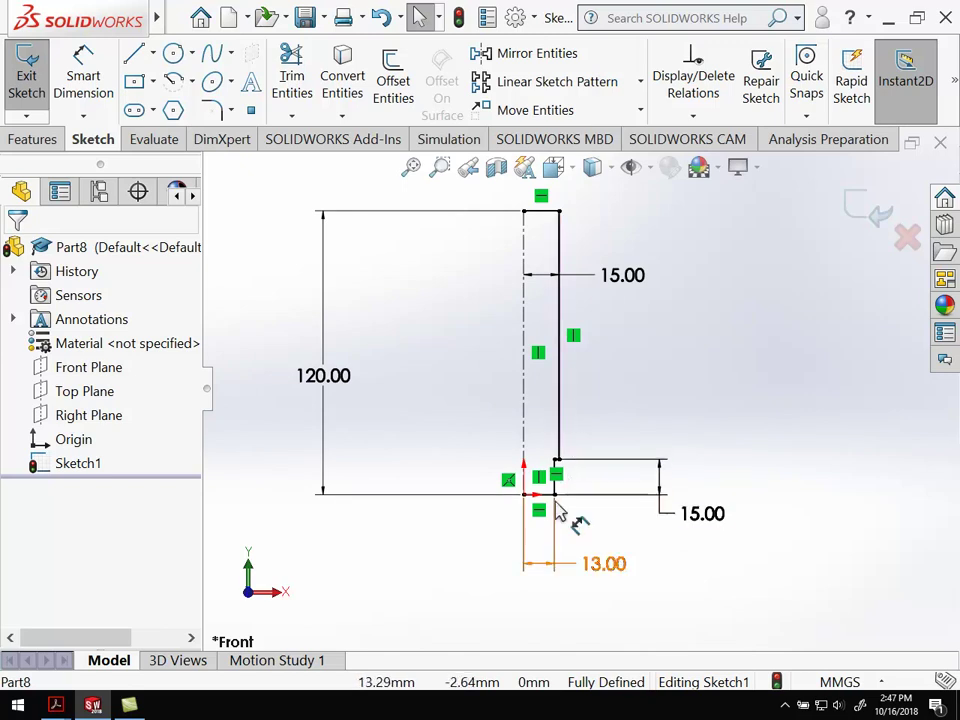
Check the corner radii in the Handle.PDF drawing in Acrobat Reader and round the profile's top outer corner with a 5 mm sketch fillet.
click(56, 705)
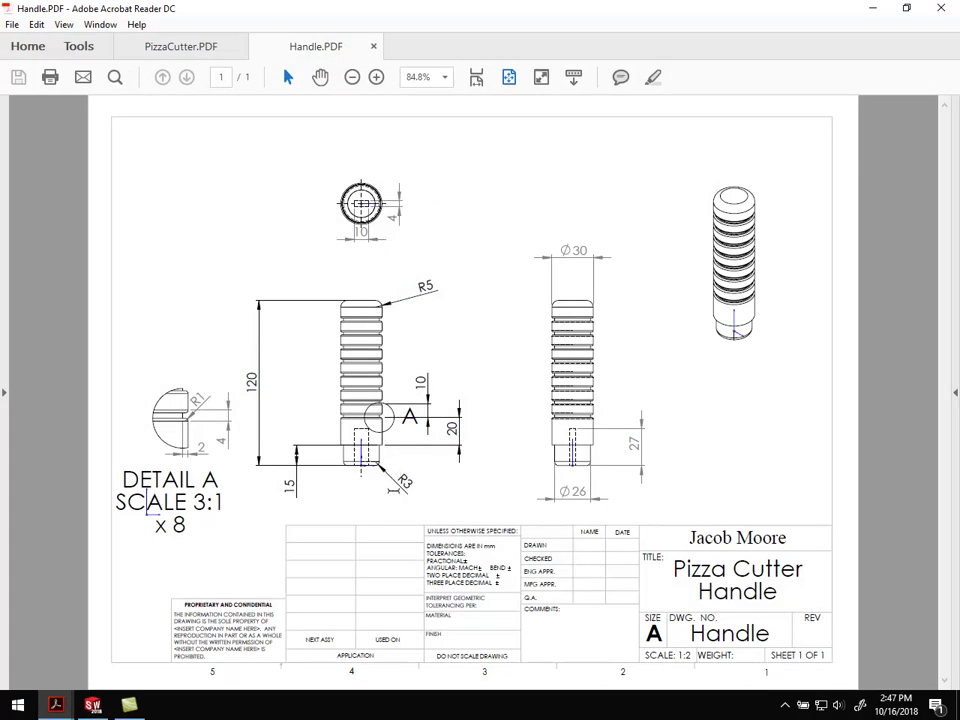
click(93, 705)
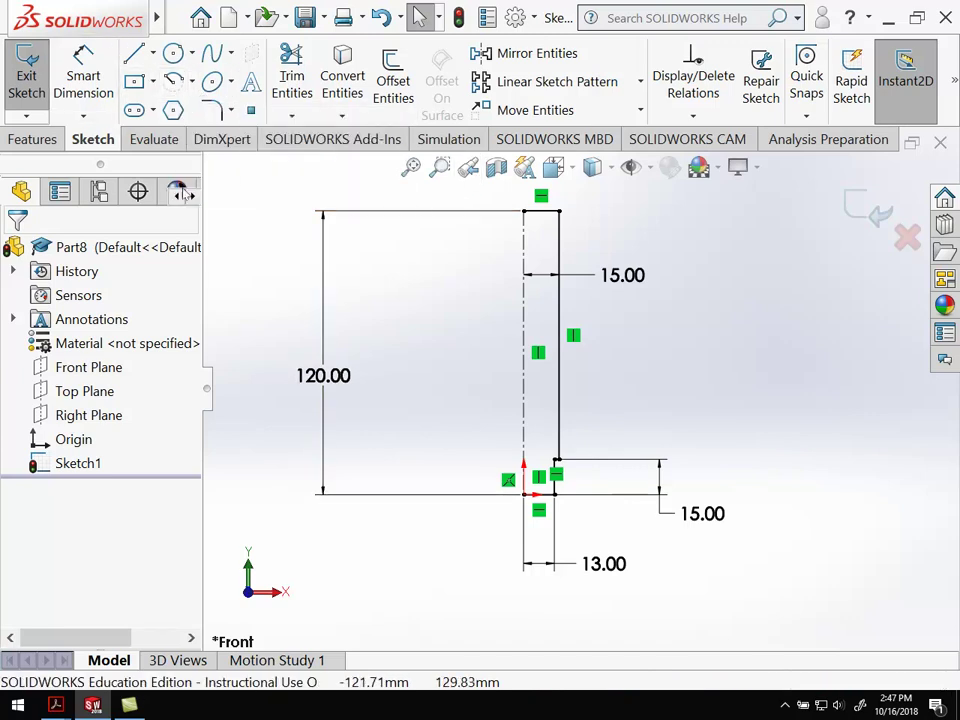
click(211, 109)
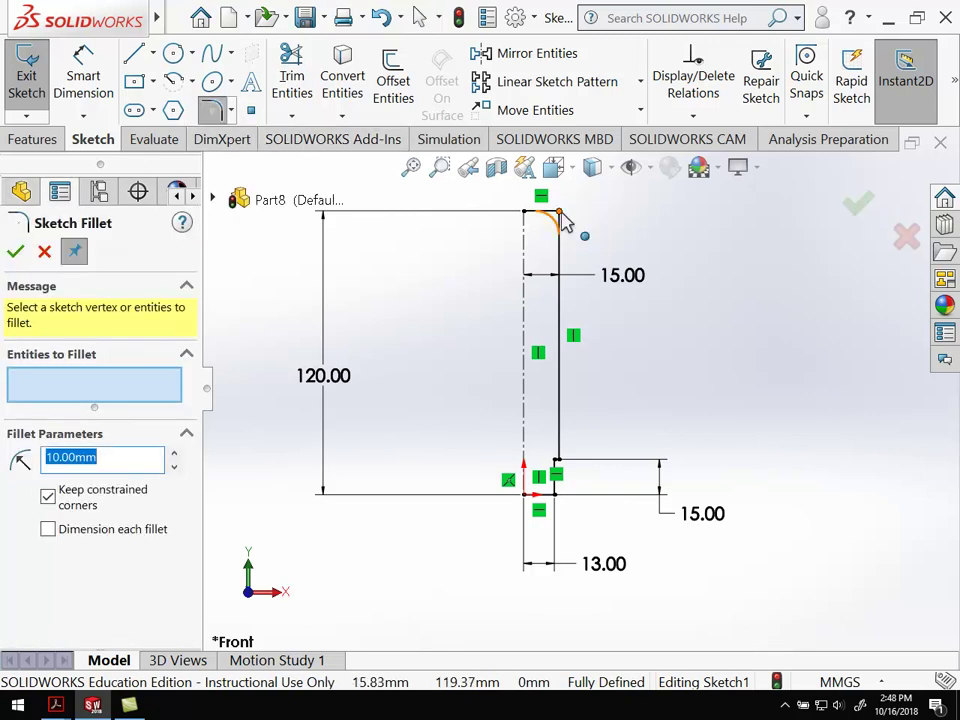
click(561, 214)
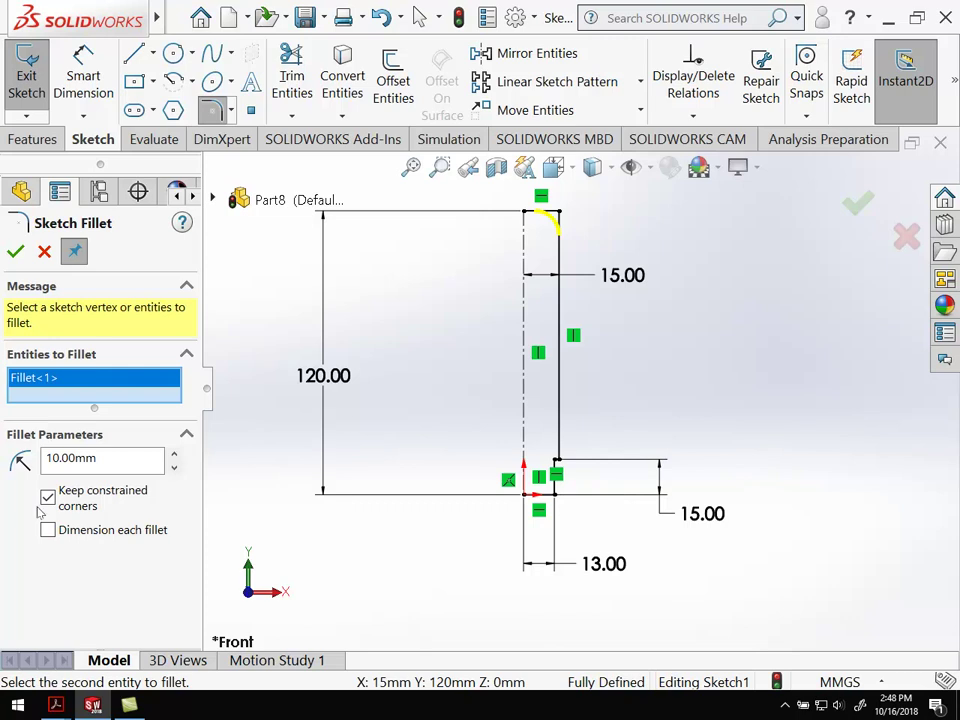
click(105, 458)
text(5)
key(Return)
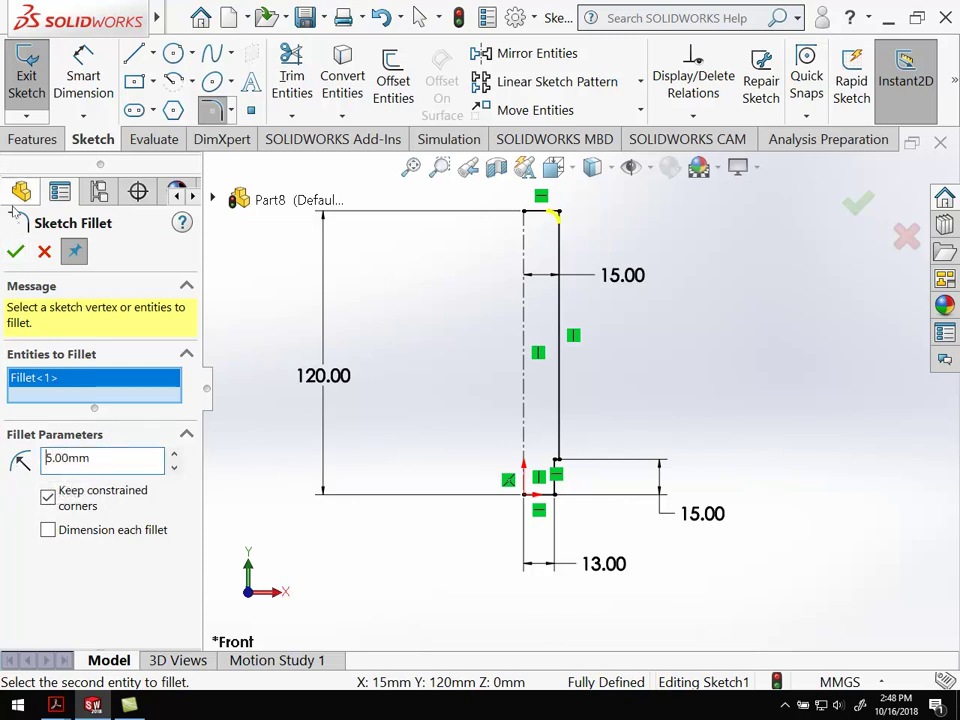
click(15, 252)
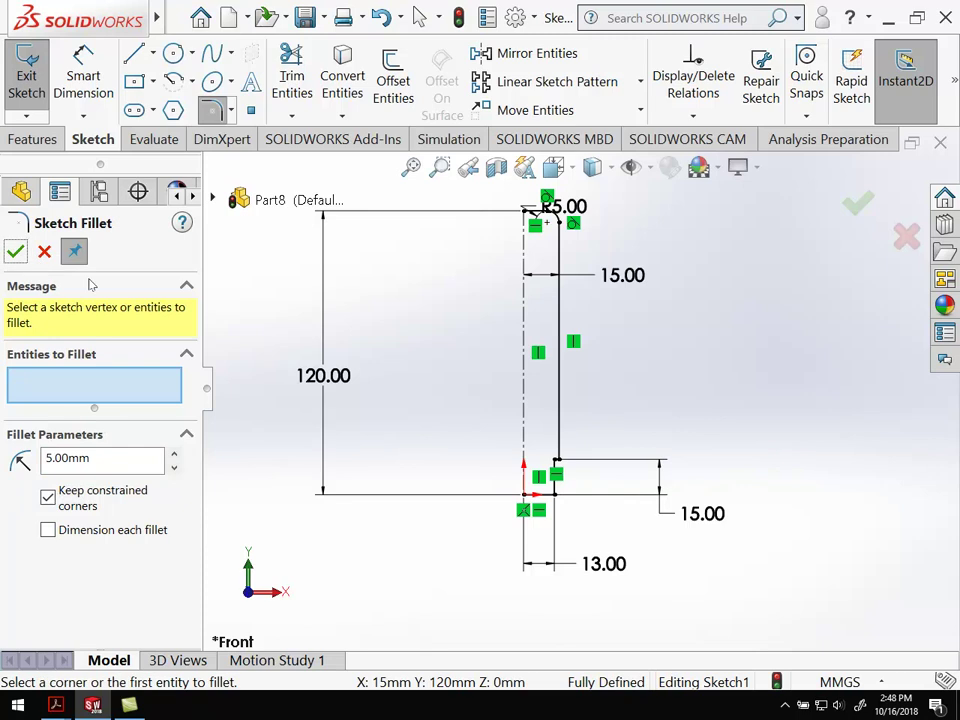
Round the bottom outer corner of the profile's lower step with a 3 mm sketch fillet.
click(554, 494)
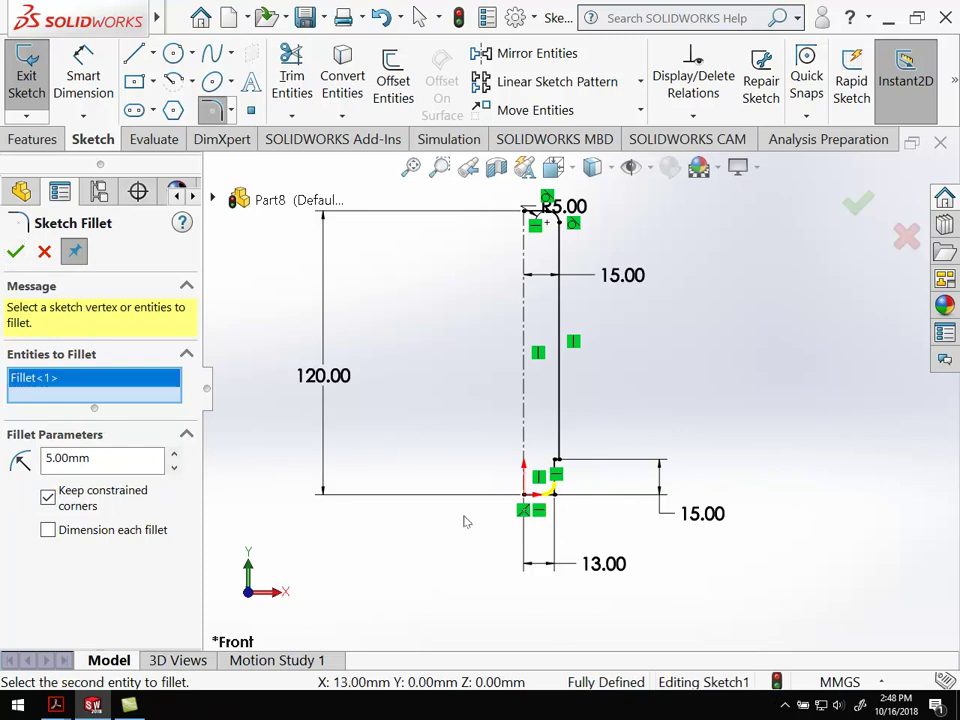
double_click(87, 459)
text(6)
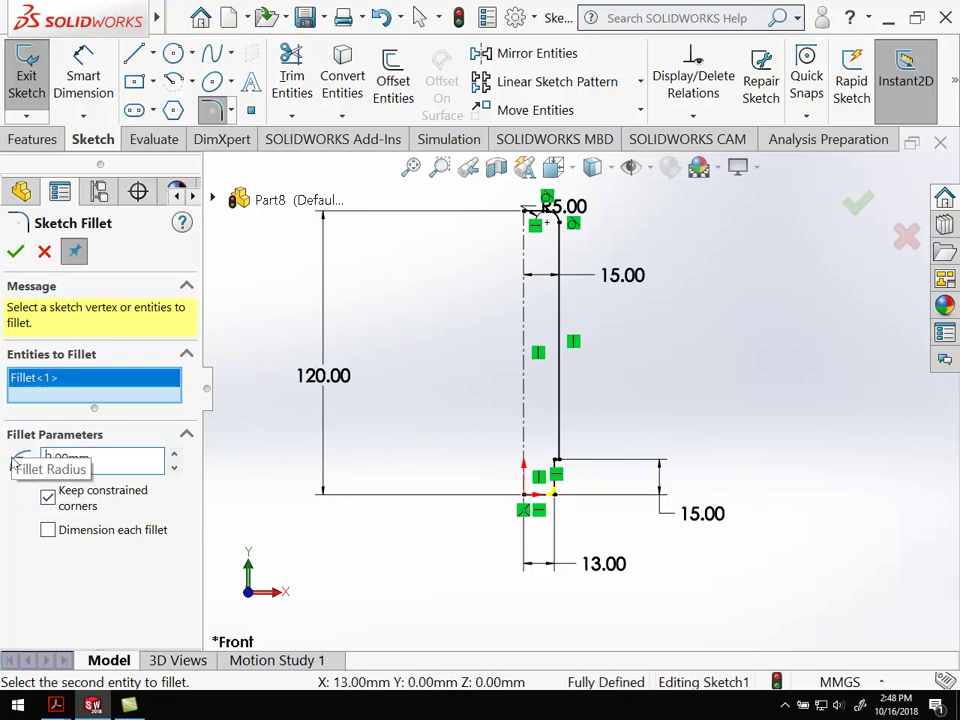
click(15, 252)
scroll(614, 509, down, 5)
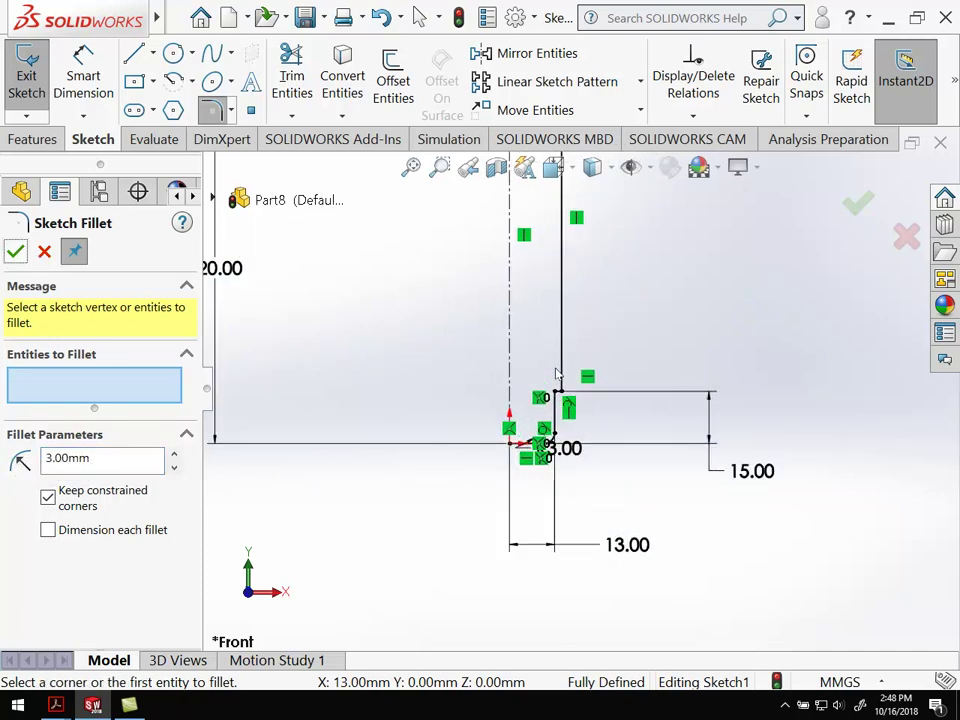
scroll(562, 390, up, 8)
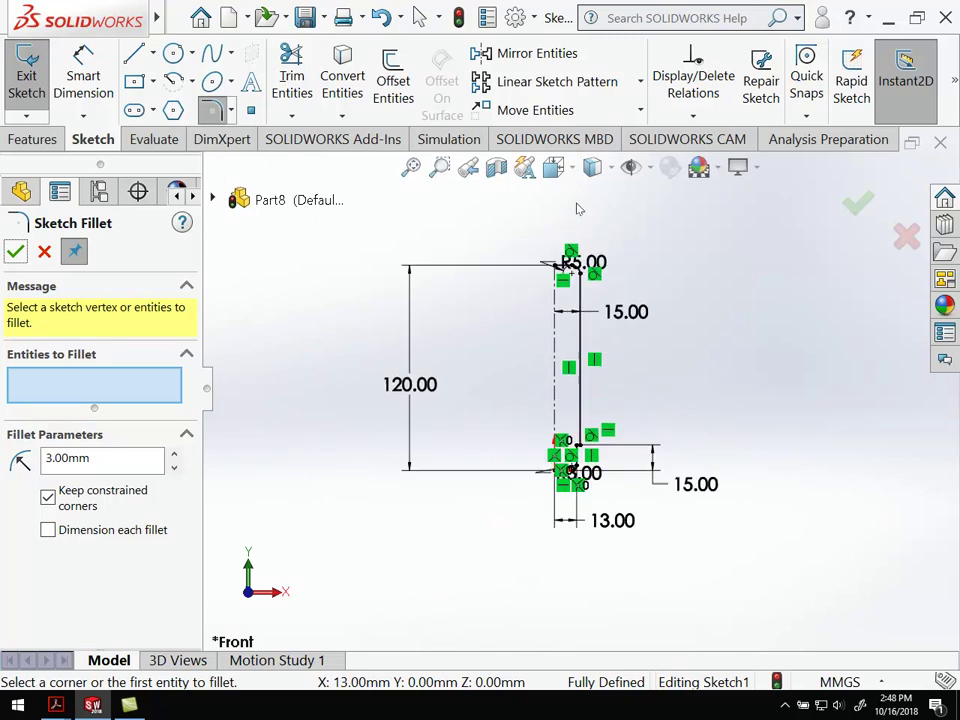
scroll(591, 391, down, 2)
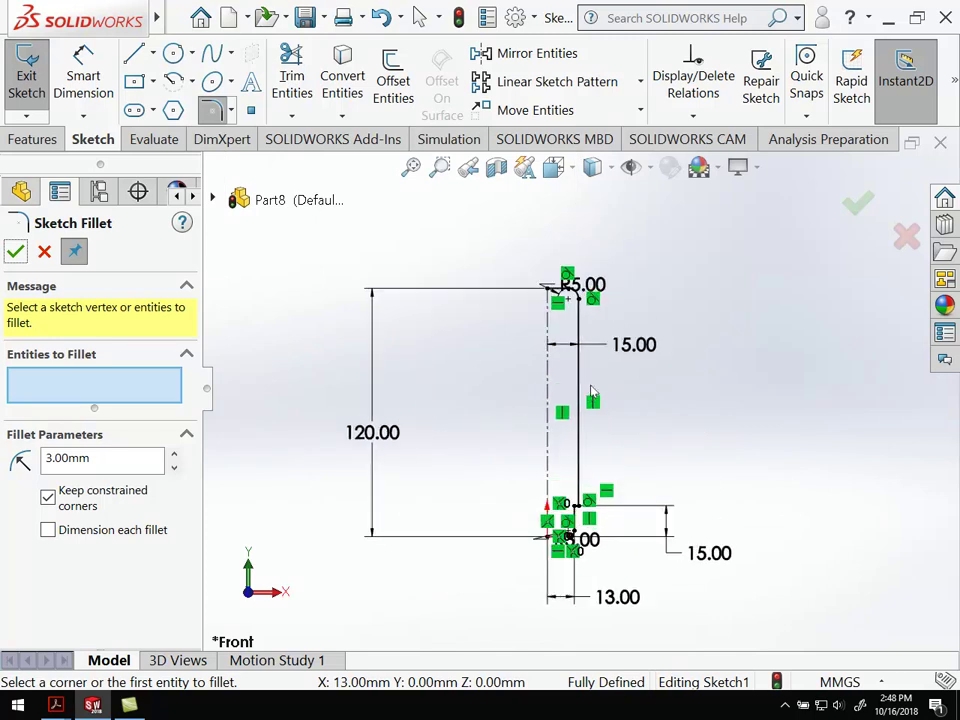
Finish the profile sketch and revolve it 360 degrees about the centerline, allowing the open sketch to be closed automatically.
click(24, 68)
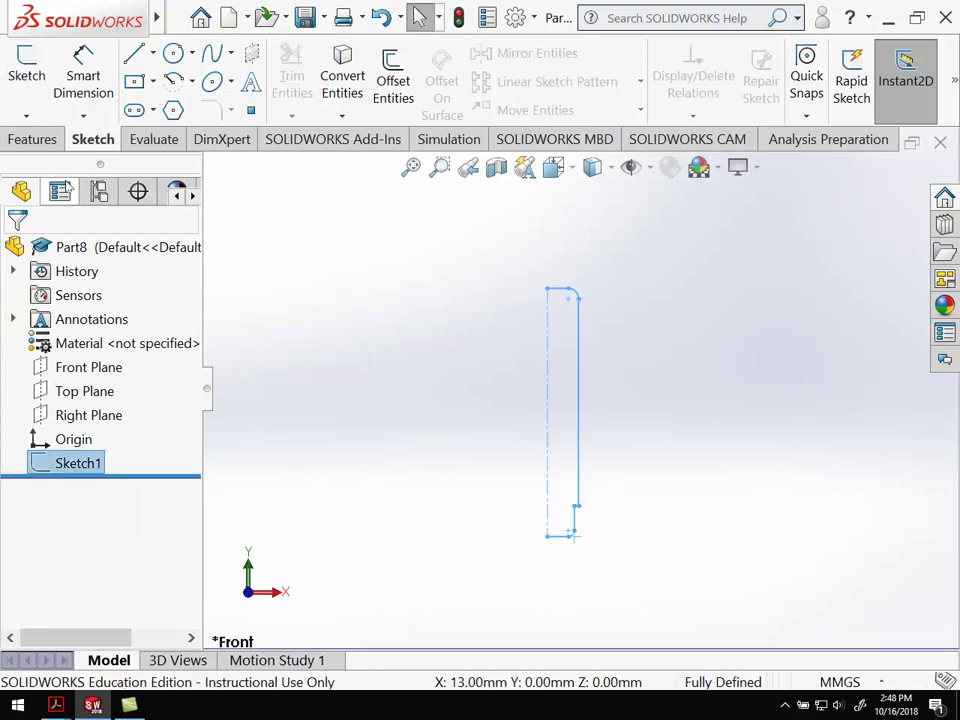
click(37, 142)
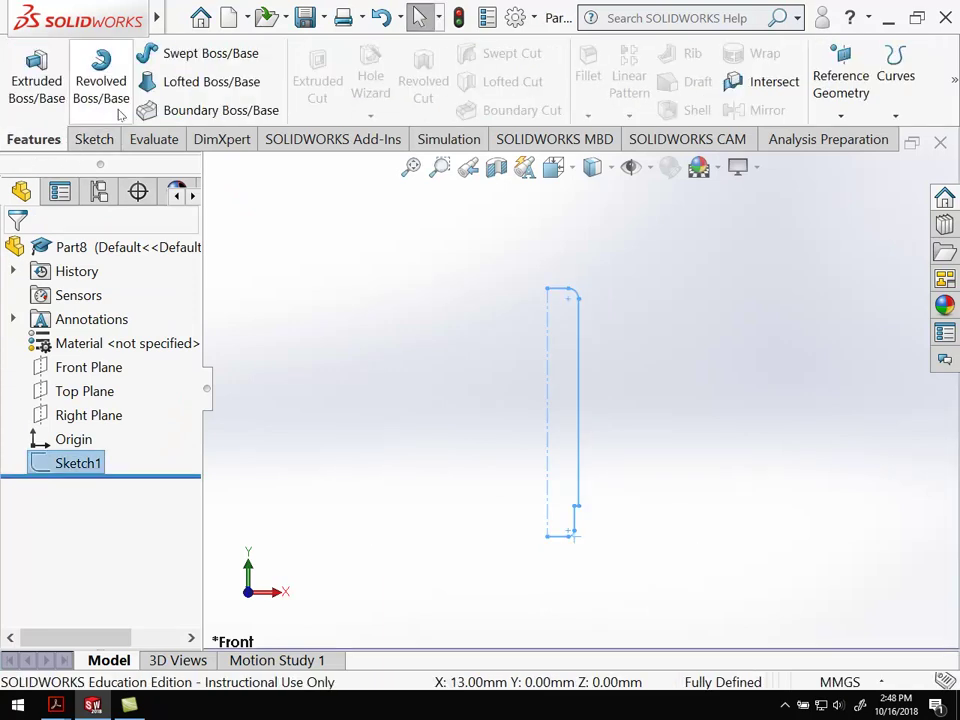
click(104, 84)
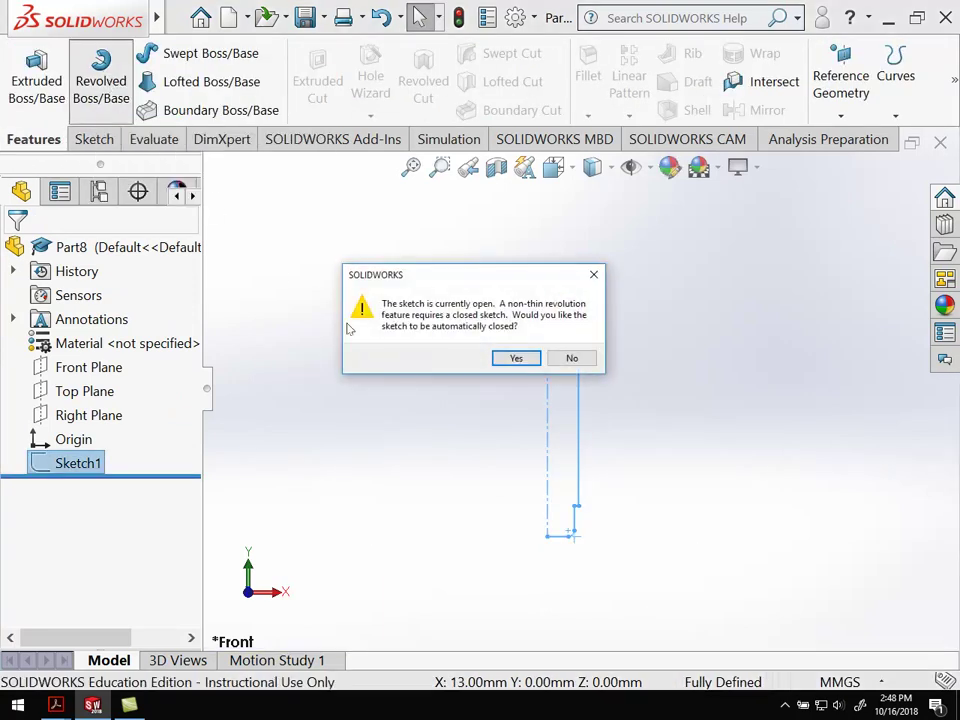
click(533, 362)
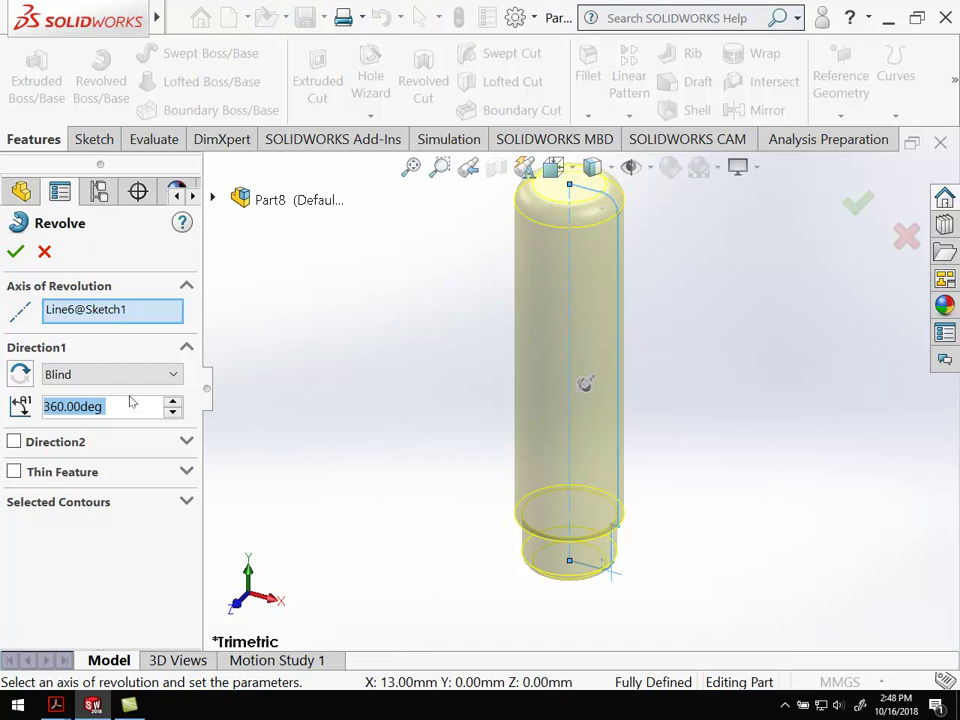
click(15, 252)
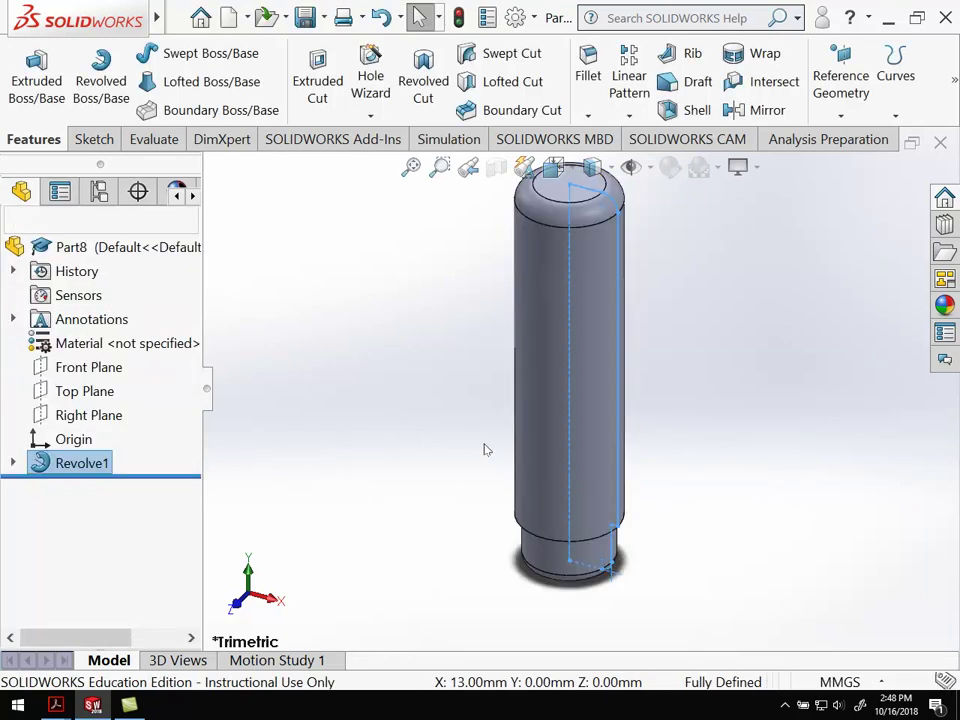
Start a new sketch on the flat bottom end face of the handle and view it straight on from below.
middle_drag(491, 424, 532, 202)
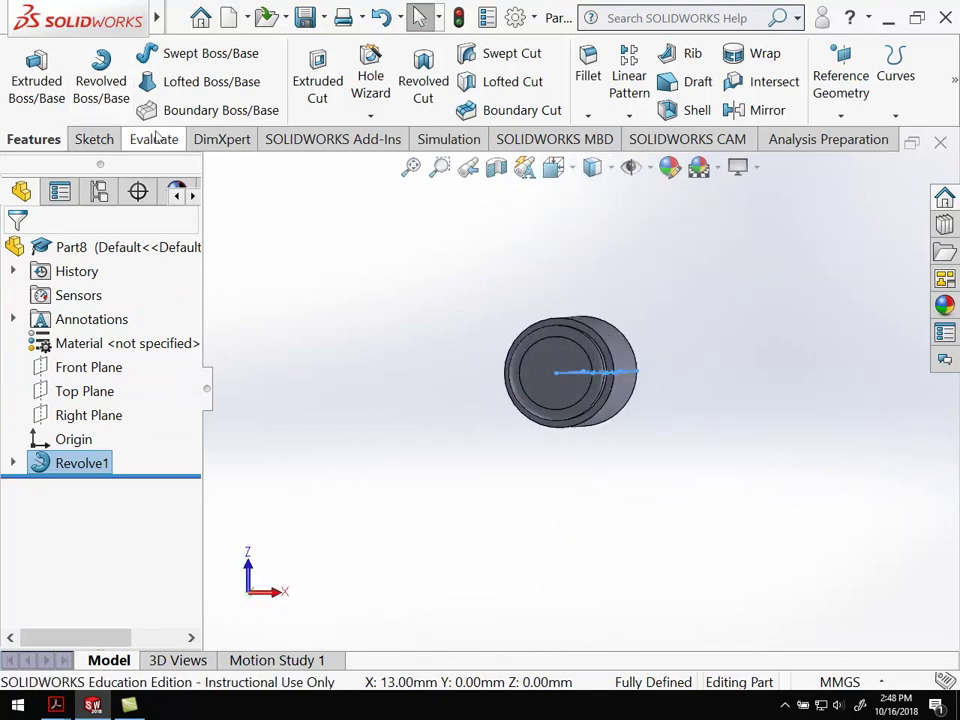
click(92, 141)
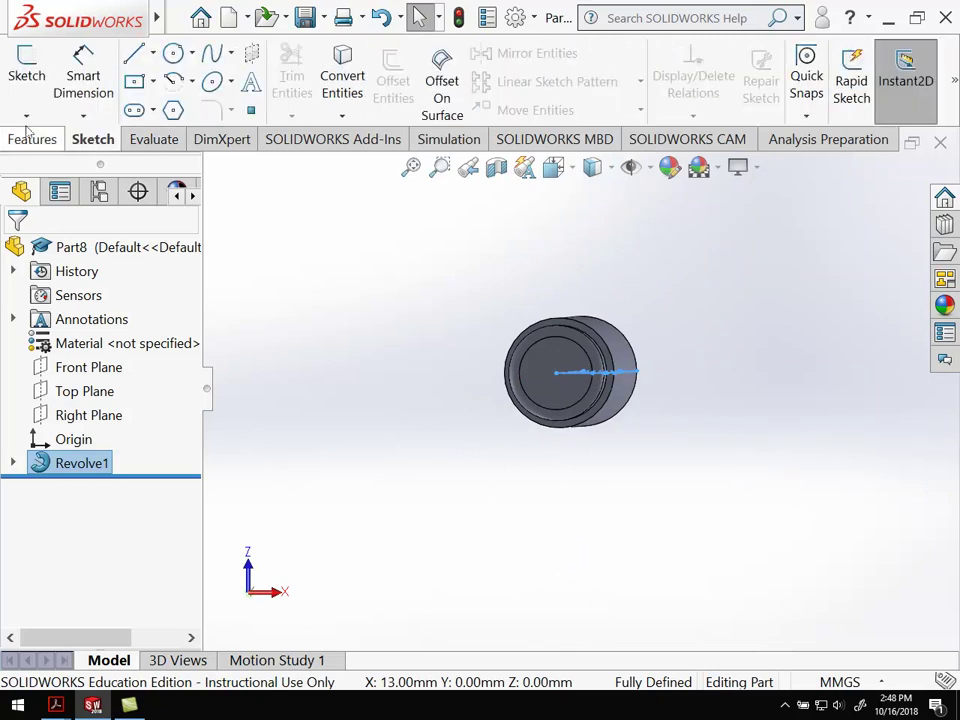
click(28, 64)
click(545, 366)
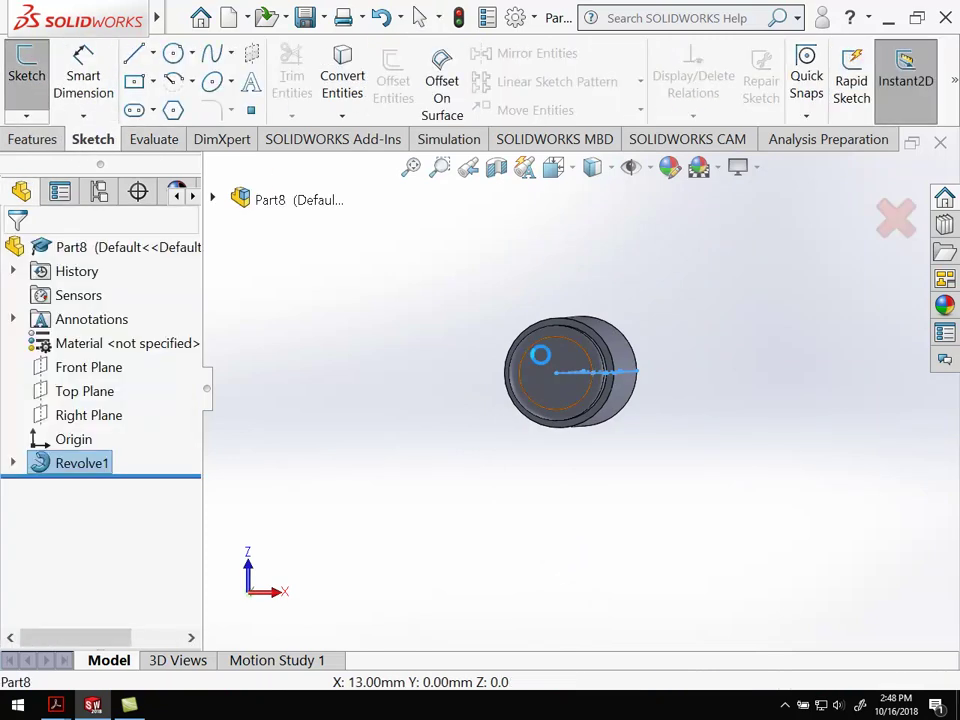
click(554, 167)
click(411, 420)
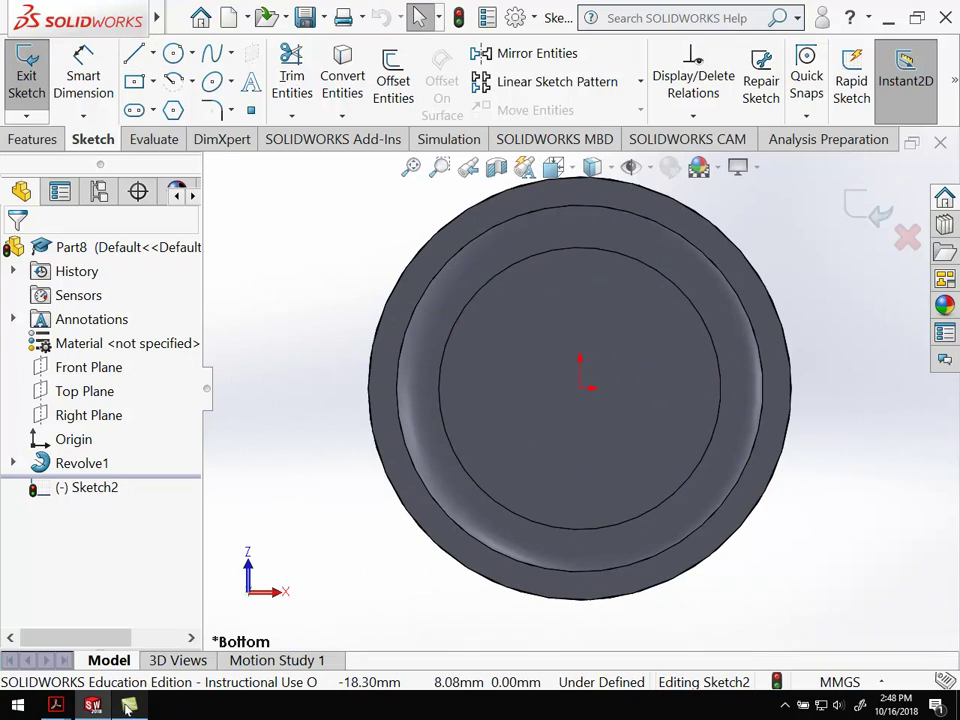
Check the slot size in the Handle.PDF drawing and sketch a center rectangle about 12.9 by 4.1 mm on the origin.
mouse_move(129, 707)
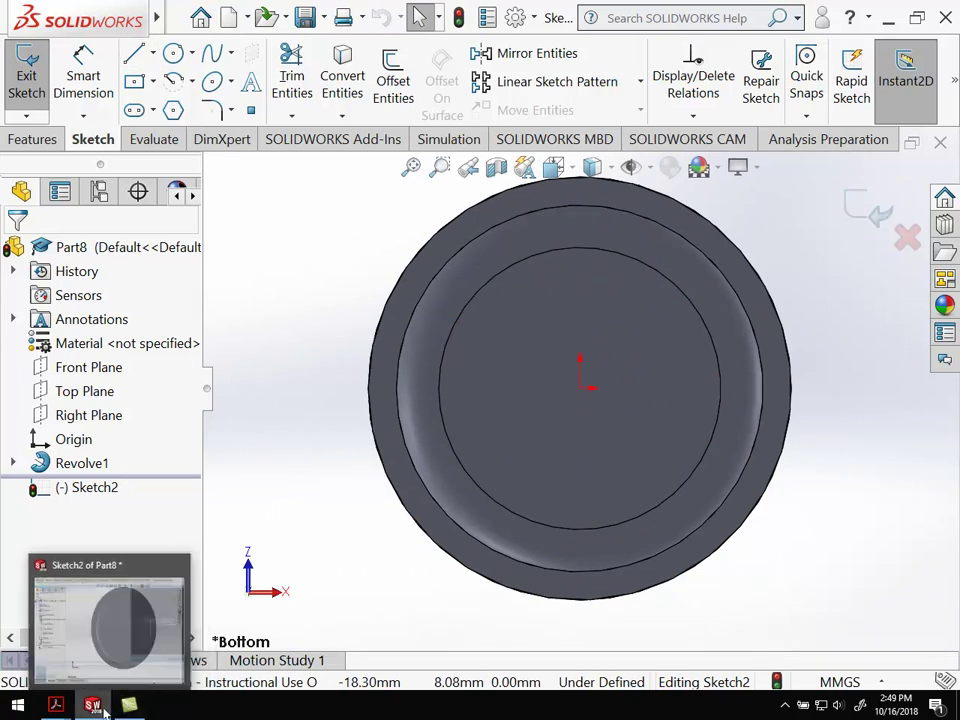
click(56, 705)
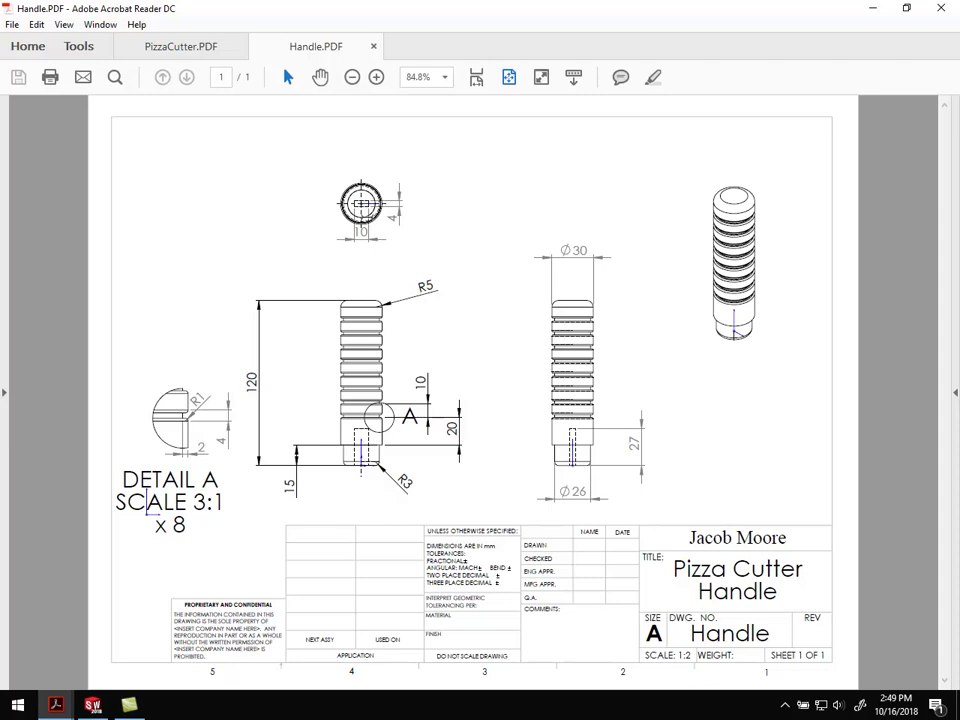
click(93, 706)
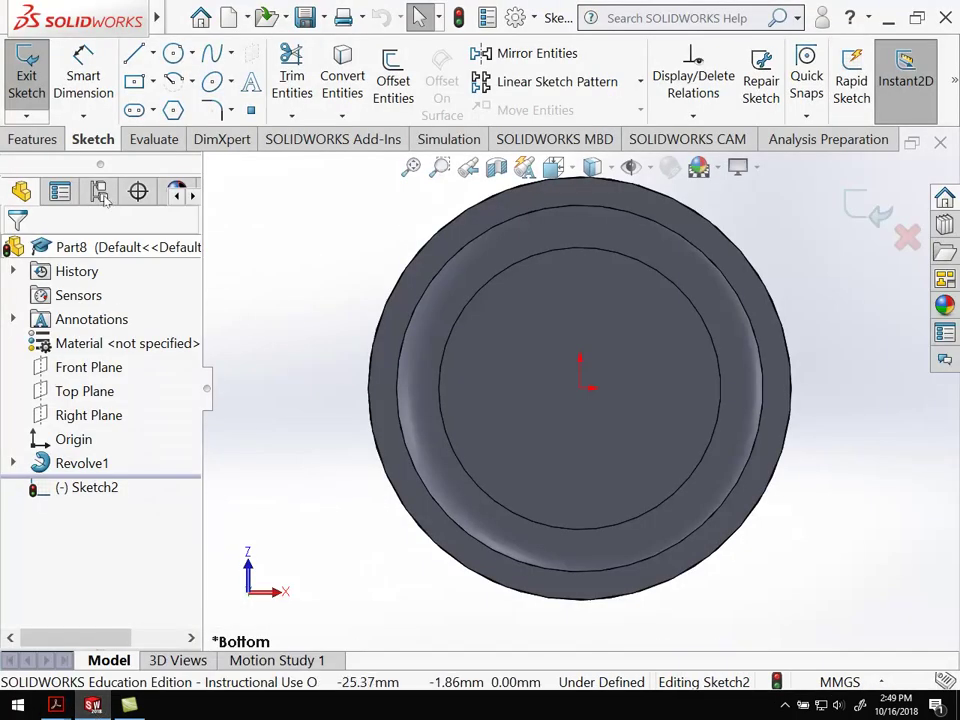
click(155, 84)
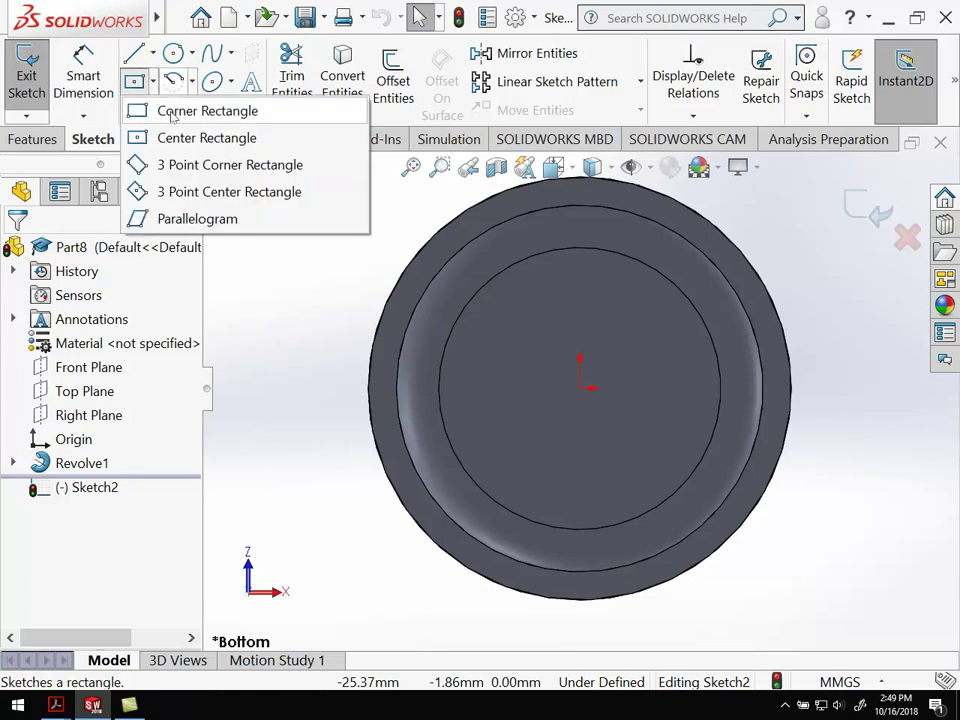
click(195, 140)
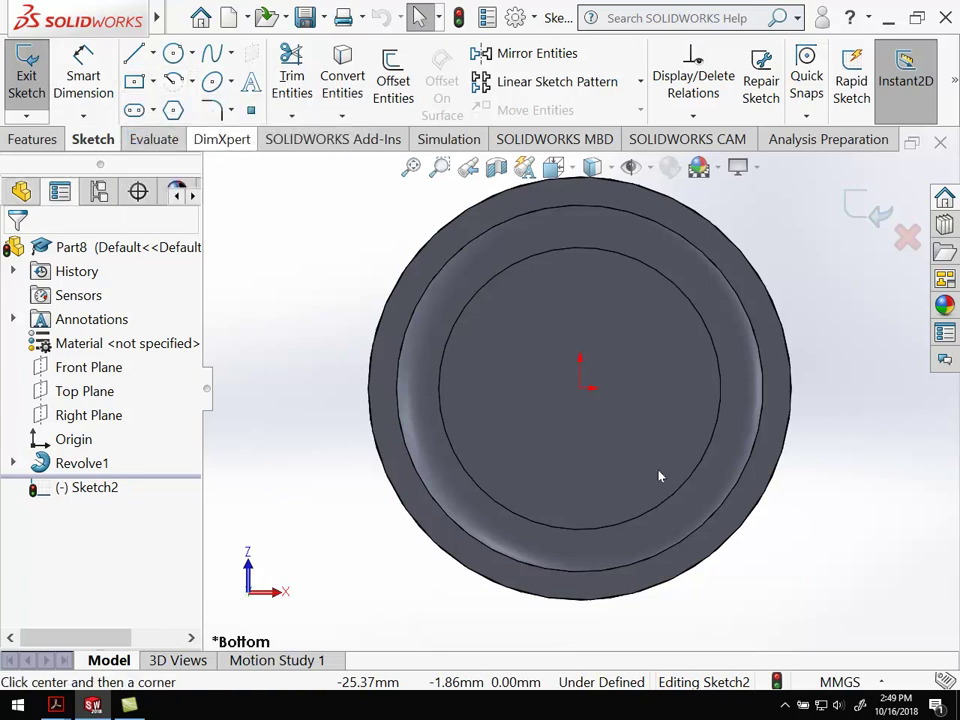
click(580, 389)
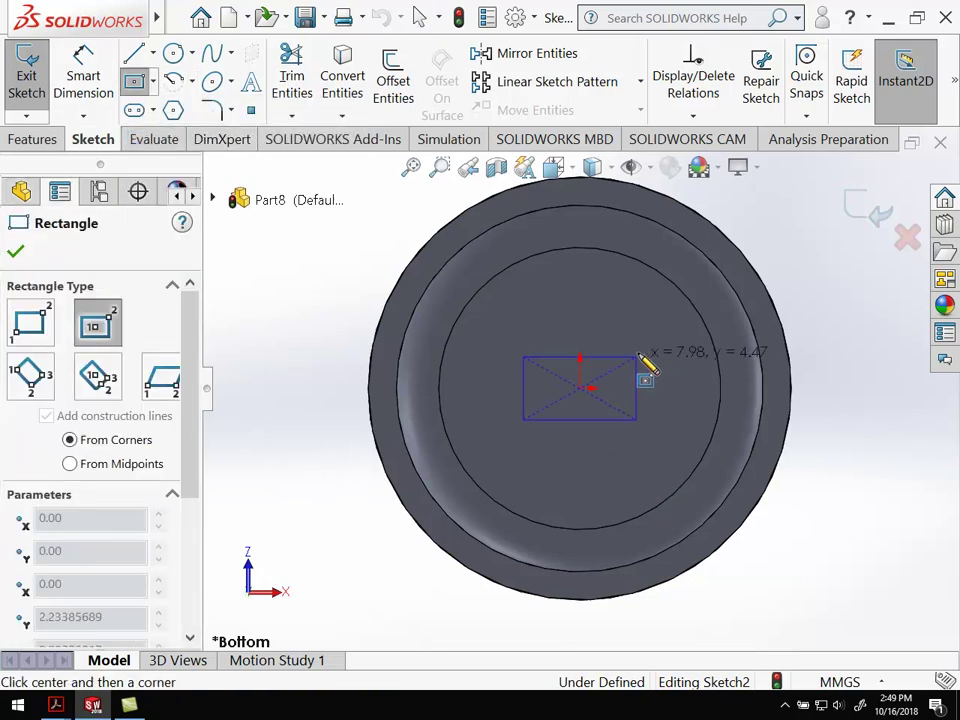
click(670, 360)
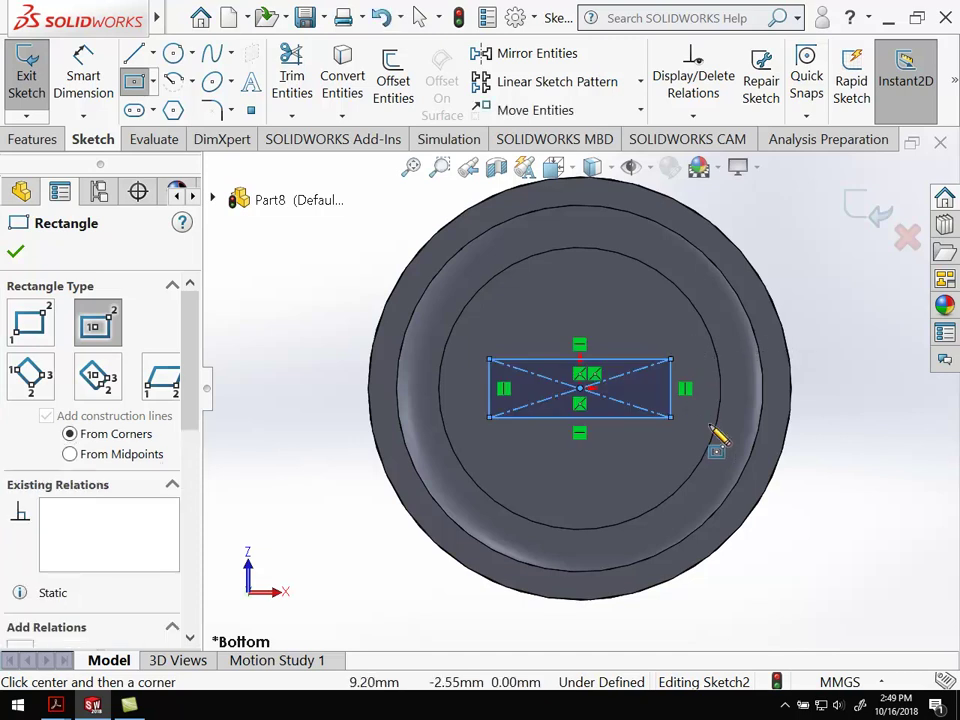
Dimension the rectangle's short vertical side as 4 mm.
click(86, 80)
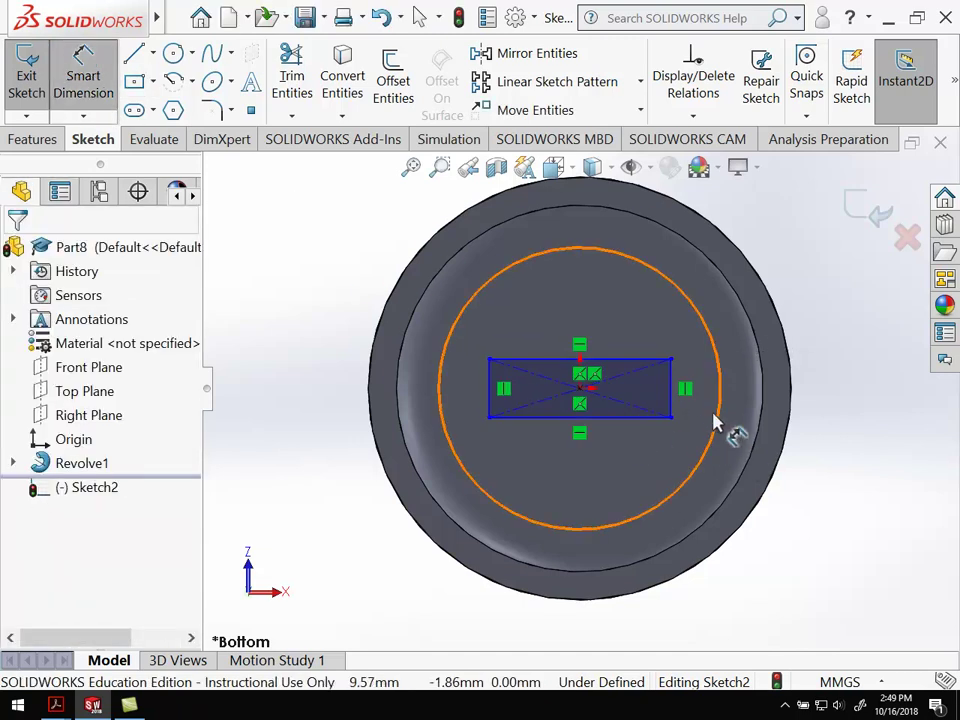
click(688, 392)
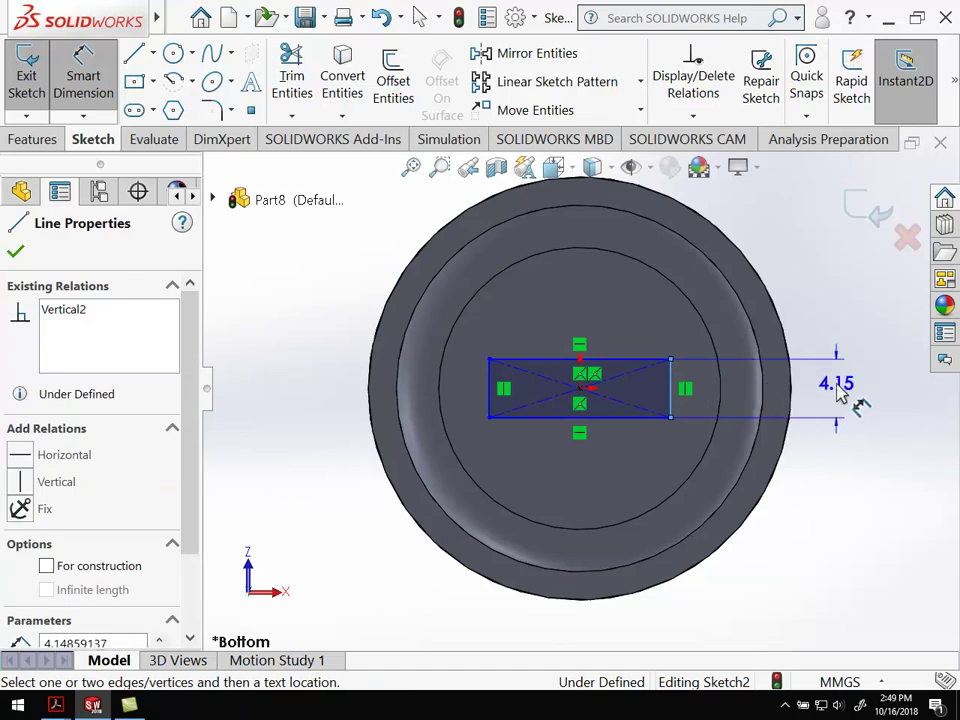
click(864, 406)
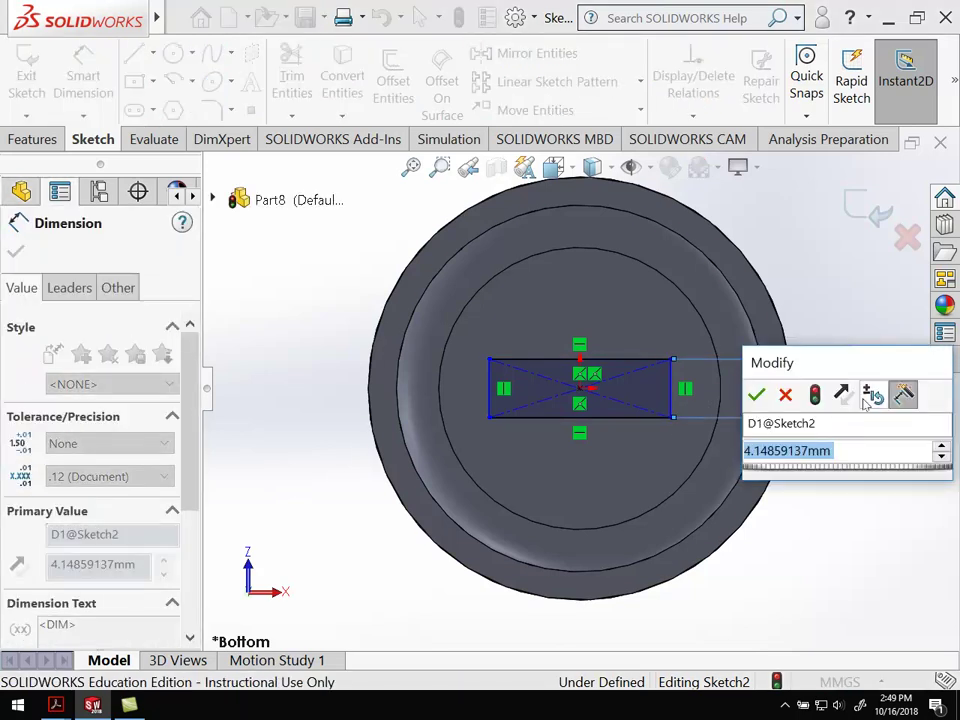
text(4)
key(Return)
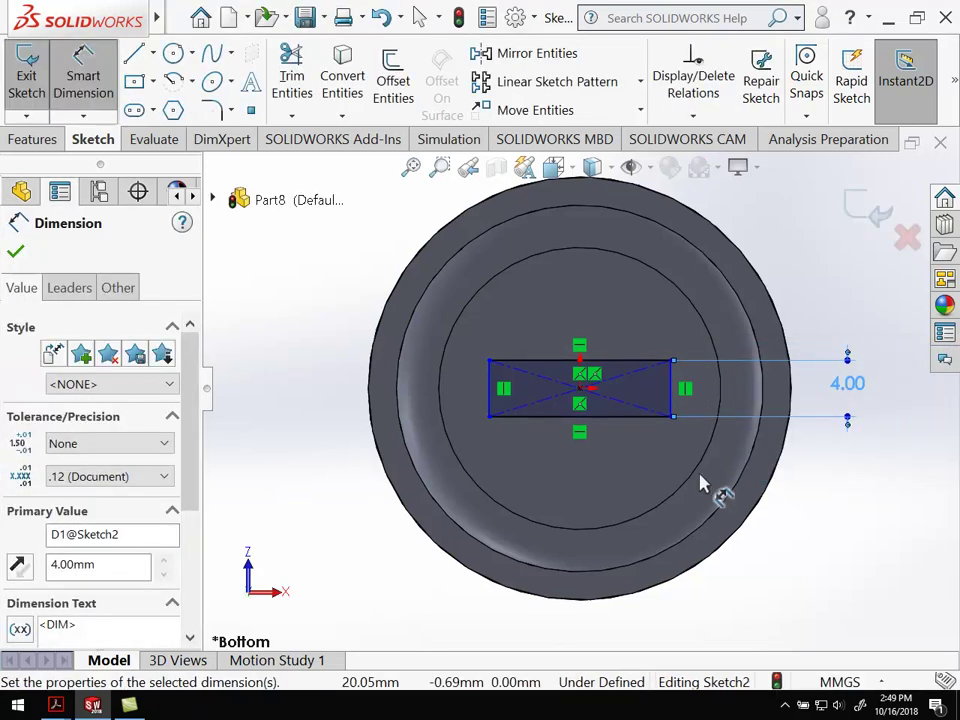
Dimension the slot rectangle's long horizontal side as 10 mm and exit the sketch.
click(624, 418)
click(603, 478)
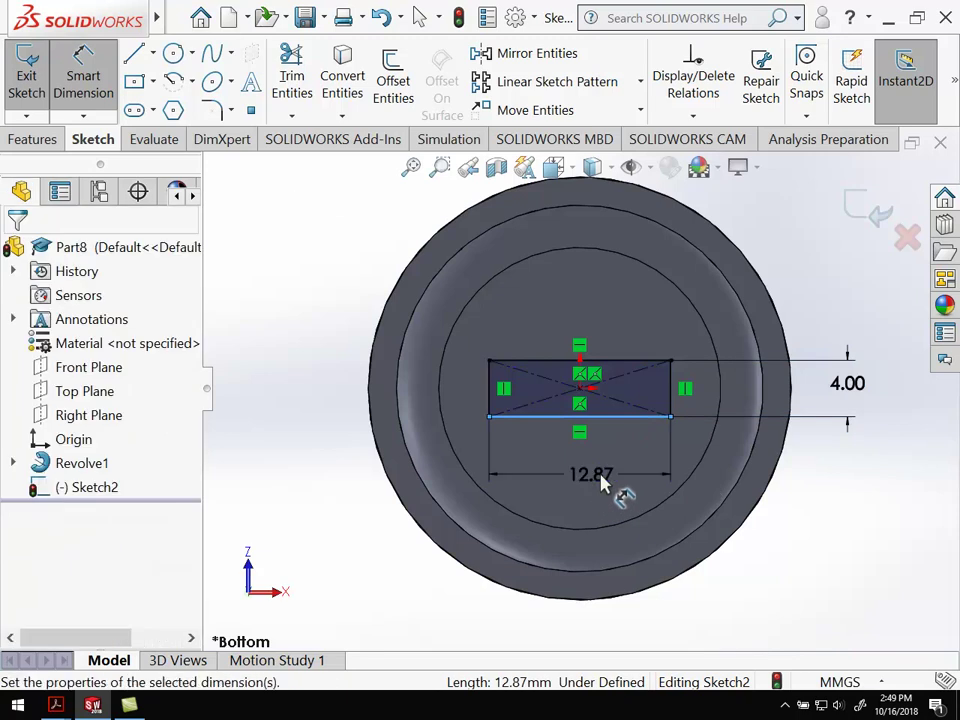
text(10)
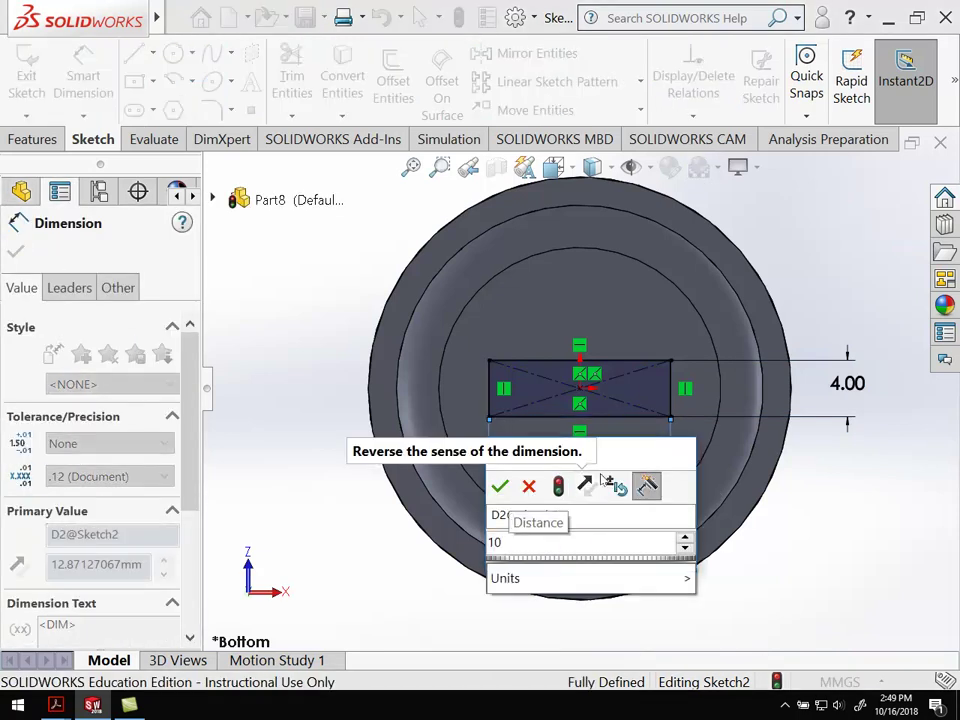
key(Return)
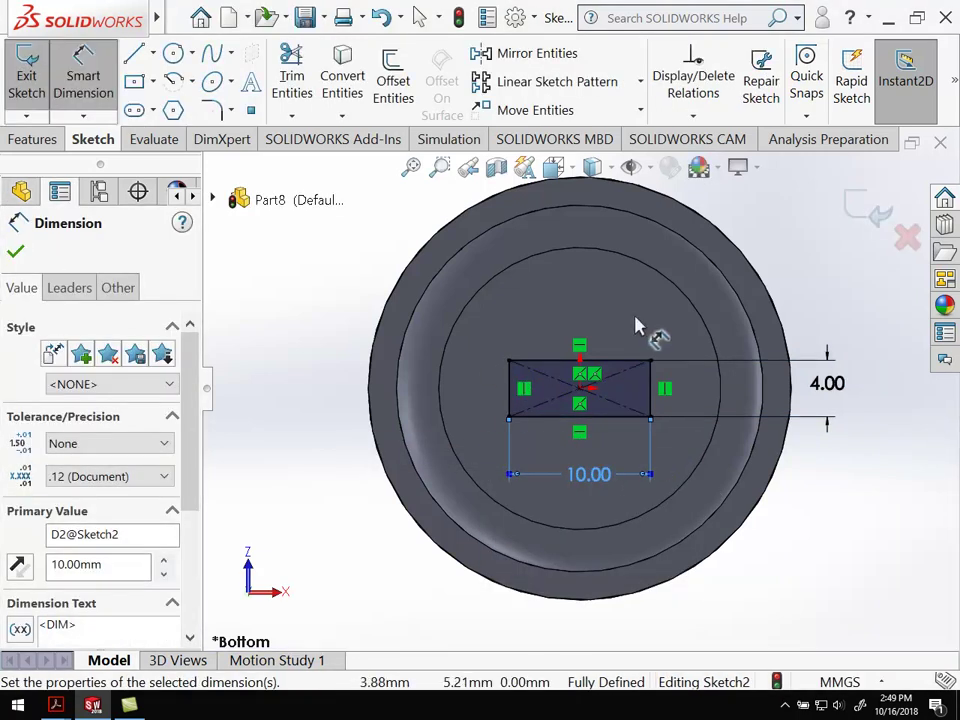
click(27, 78)
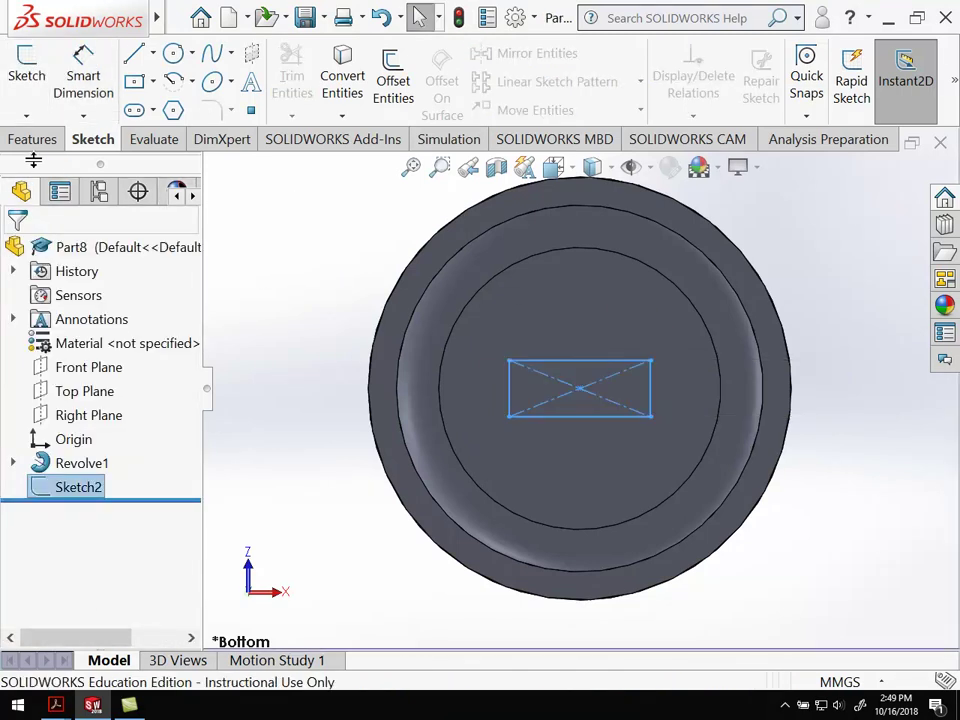
Look up the slot depth in the Handle.PDF drawing and cut-extrude the rectangle 27 mm blind into the handle.
click(32, 138)
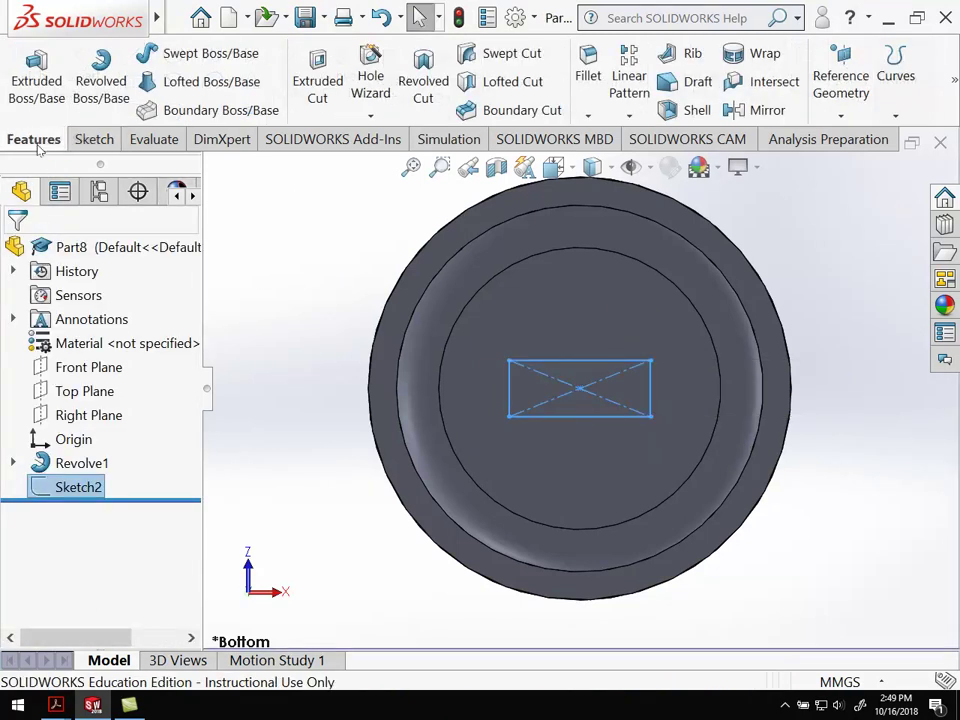
click(318, 82)
mouse_move(658, 287)
middle_down()
mouse_move(628, 317)
mouse_move(656, 345)
middle_up()
scroll(645, 336, up, 2)
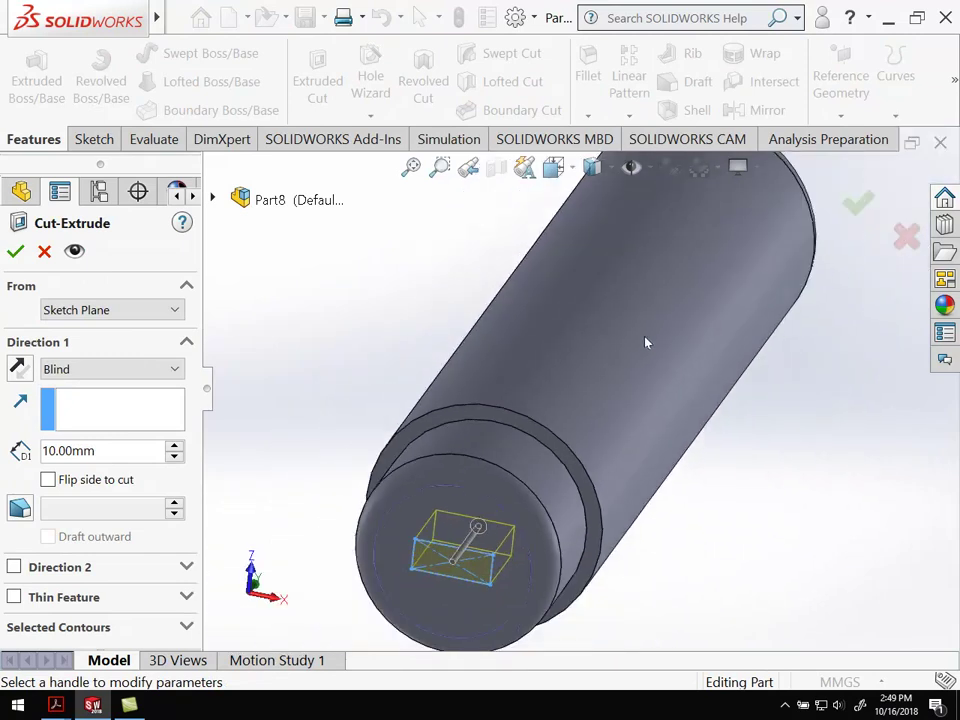
scroll(549, 444, up, 2)
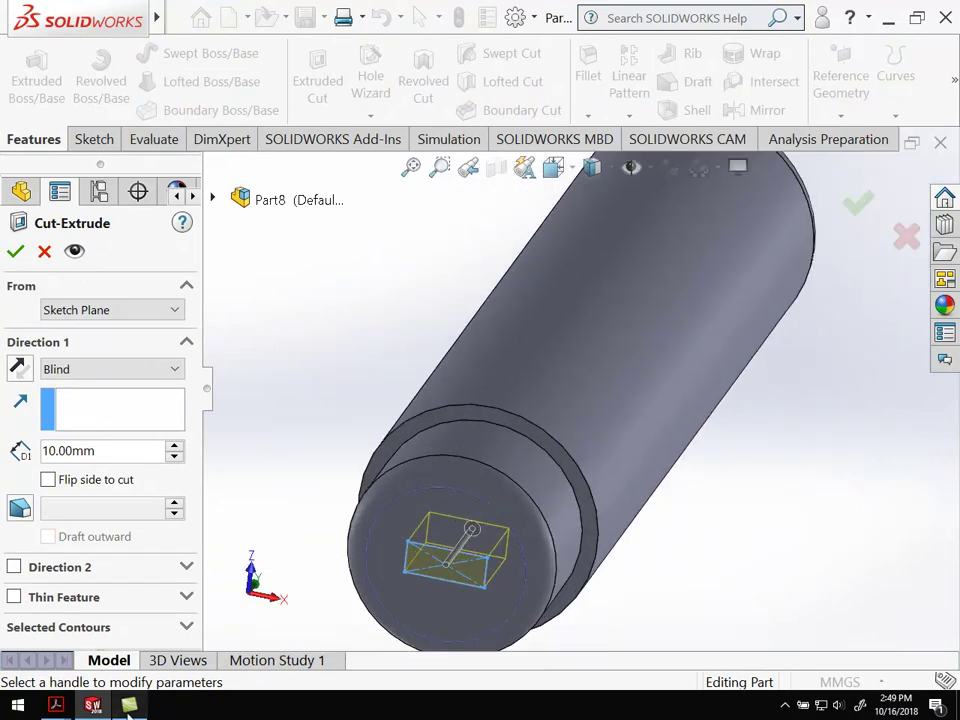
mouse_move(56, 705)
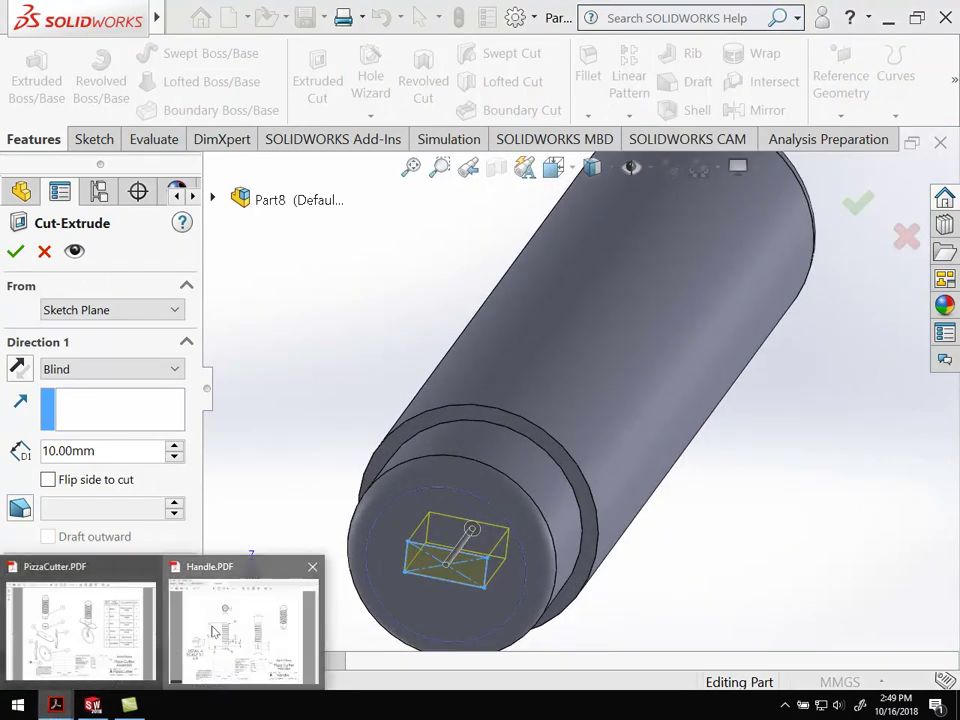
click(212, 630)
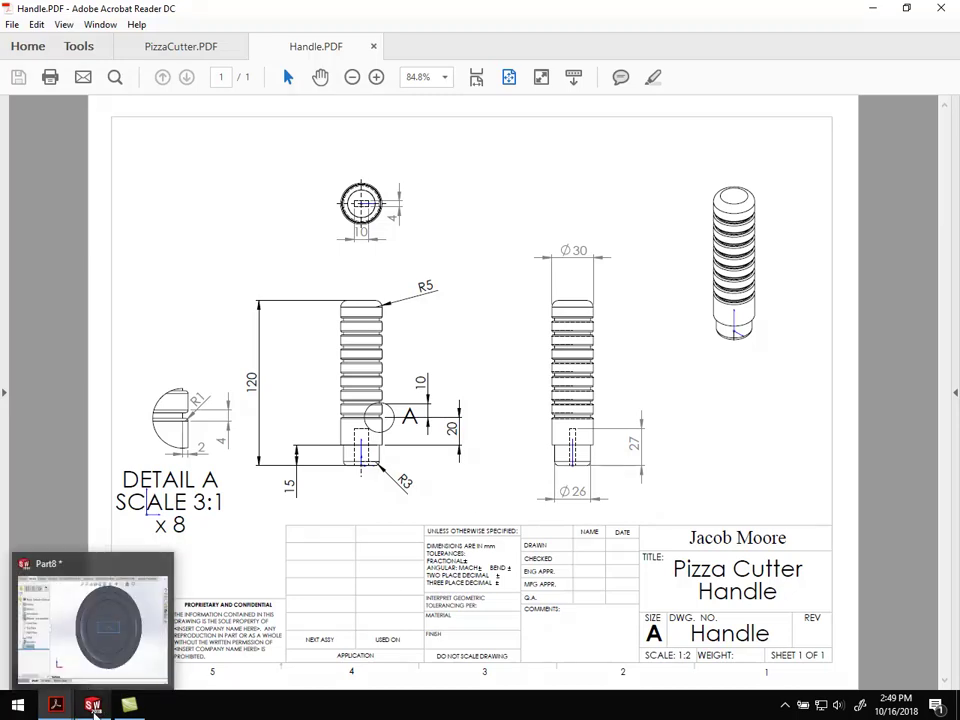
click(107, 701)
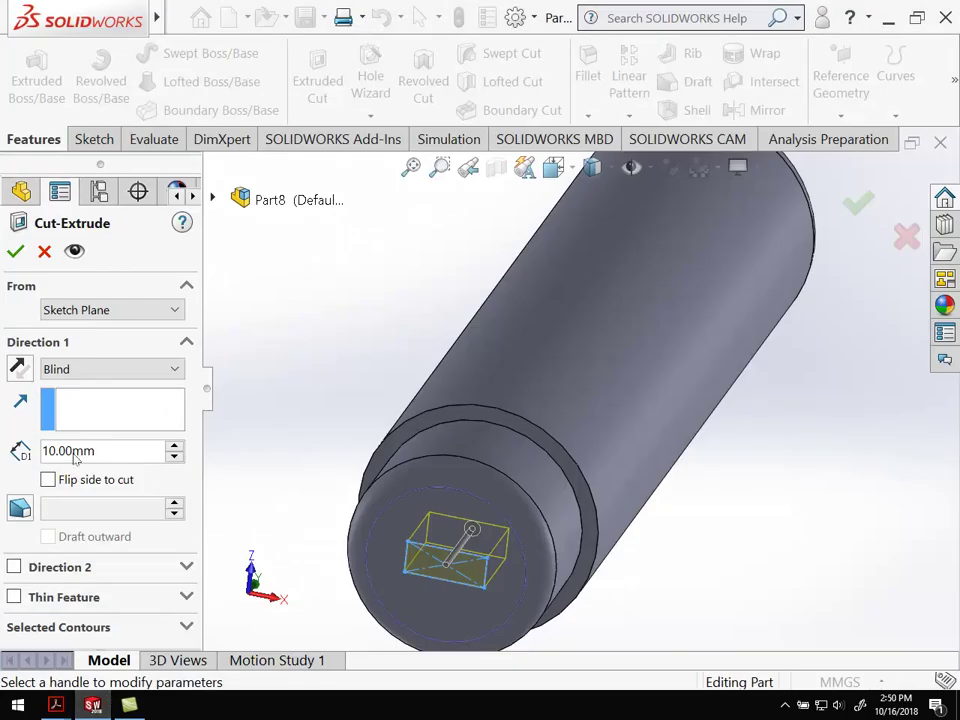
drag(104, 457, 44, 449)
text(27)
key(Return)
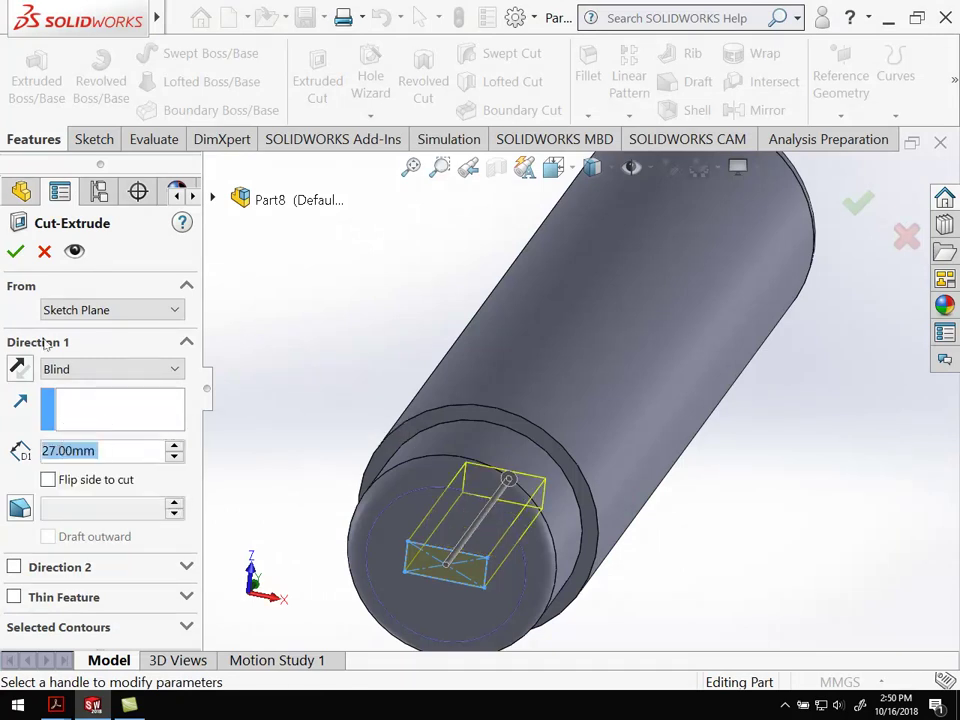
click(16, 252)
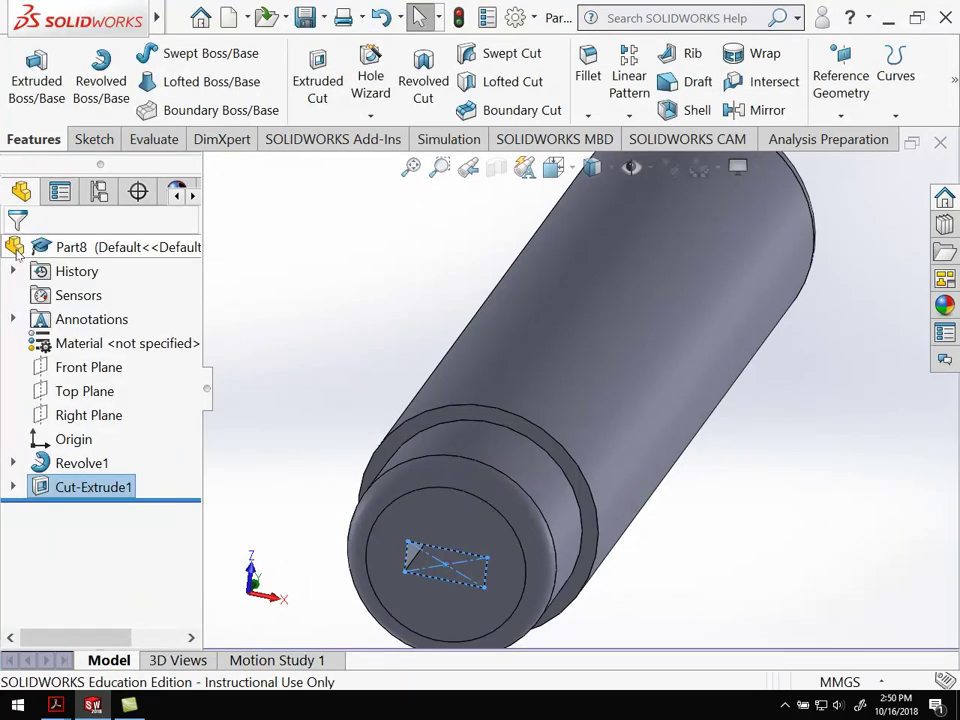
Orient the handle to the front view and start a new sketch on the Front Plane.
middle_drag(447, 549, 427, 516)
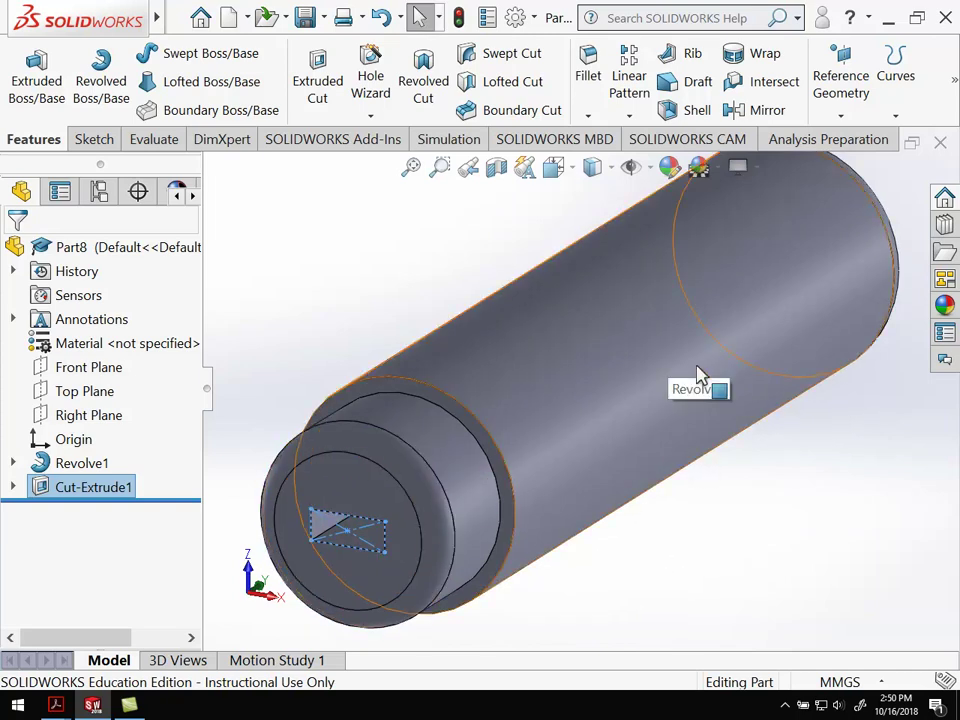
middle_drag(463, 393, 467, 450)
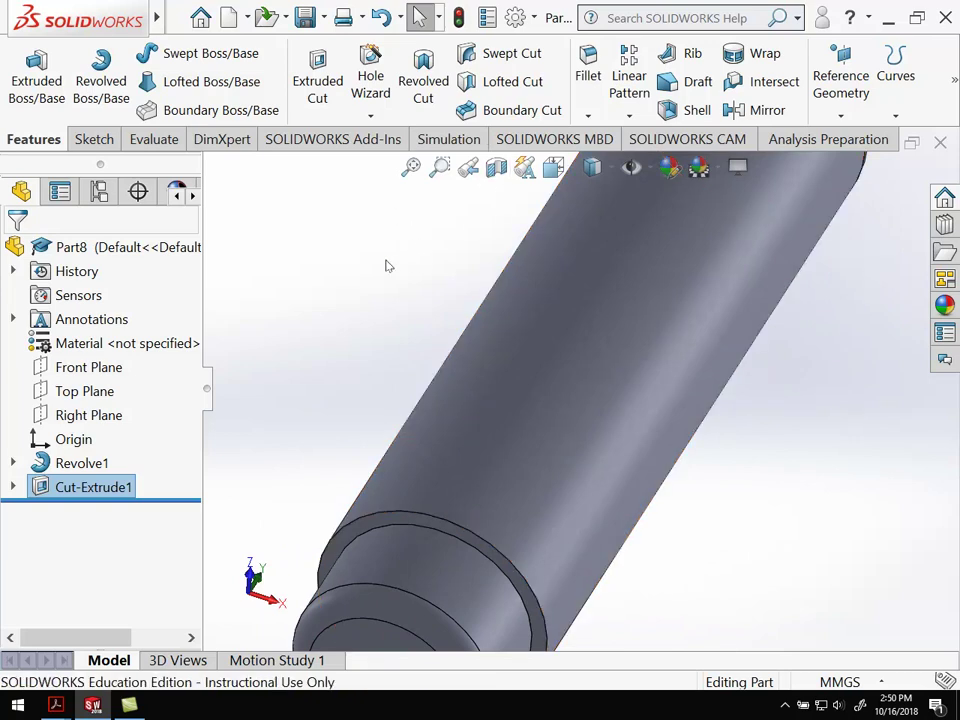
click(592, 166)
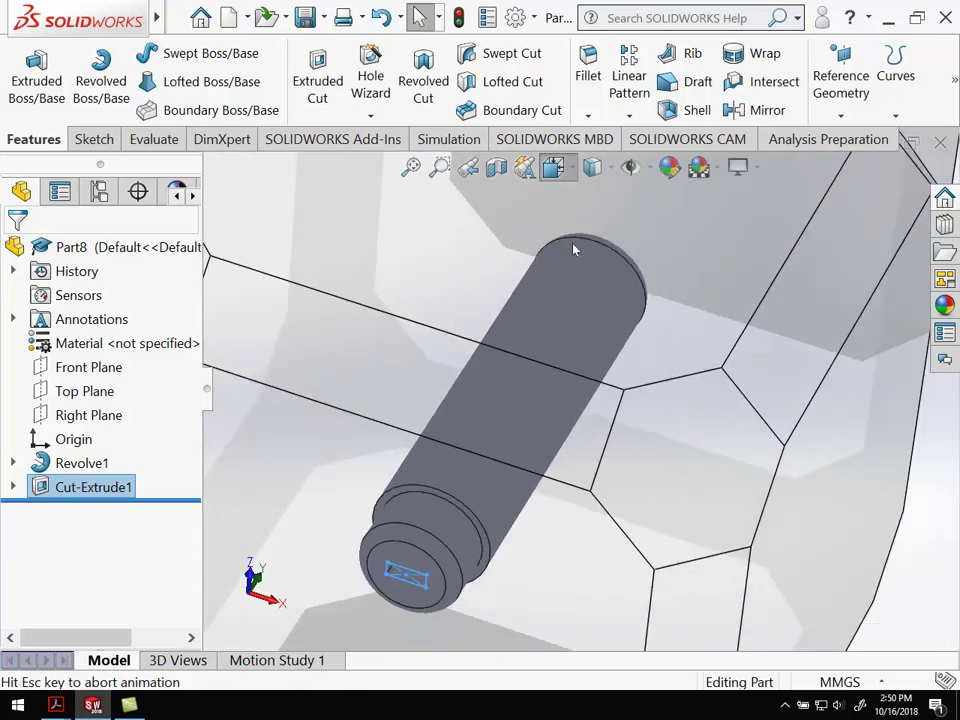
click(506, 384)
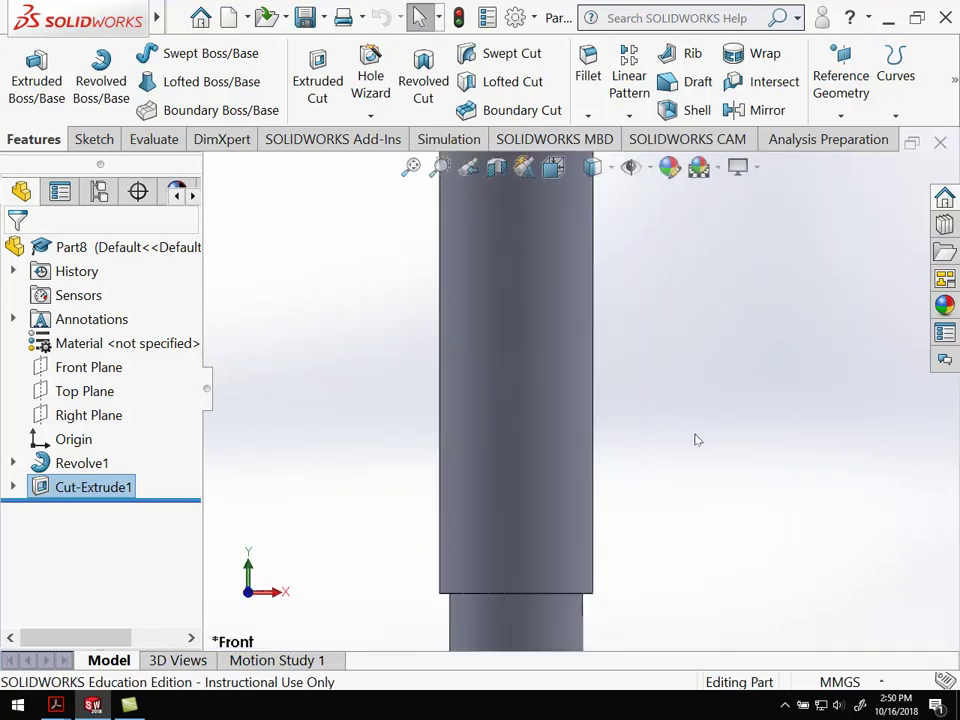
scroll(680, 428, down, 4)
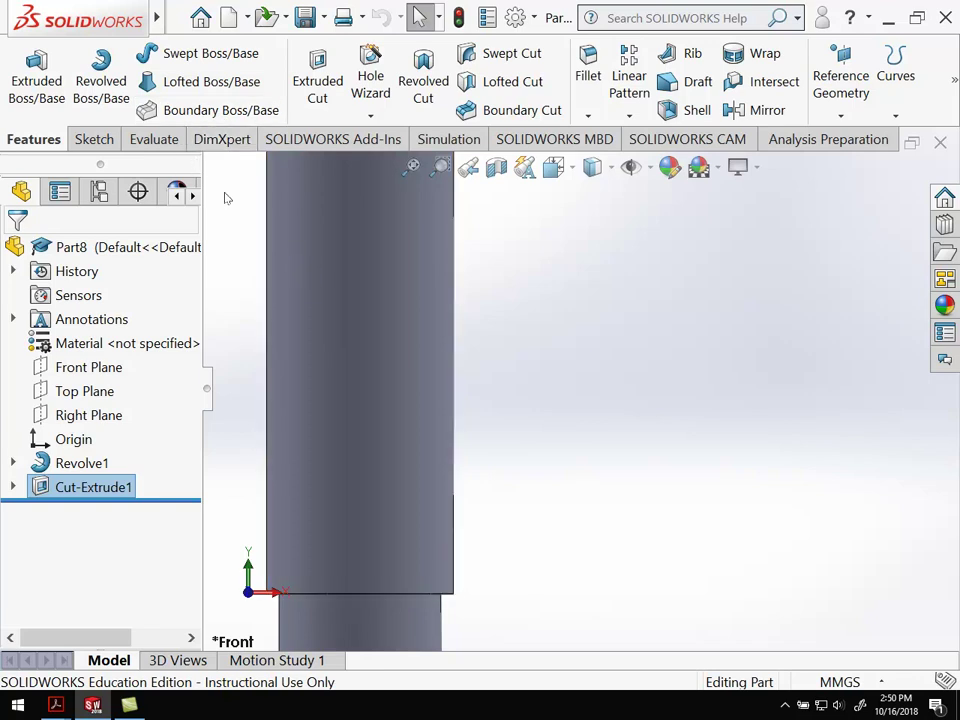
scroll(482, 519, down, 3)
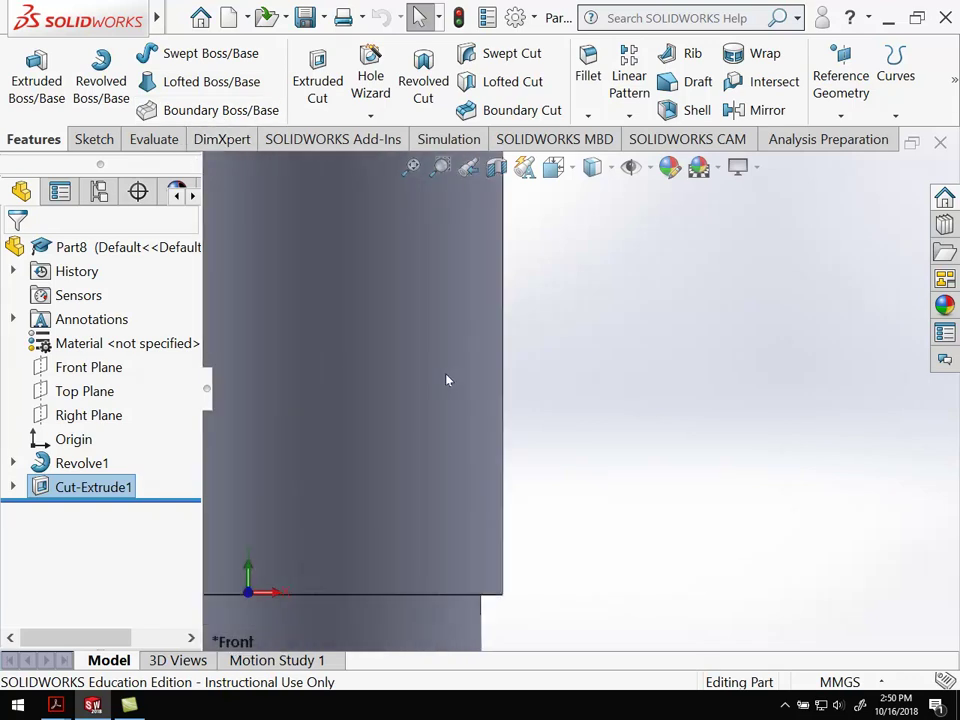
click(72, 369)
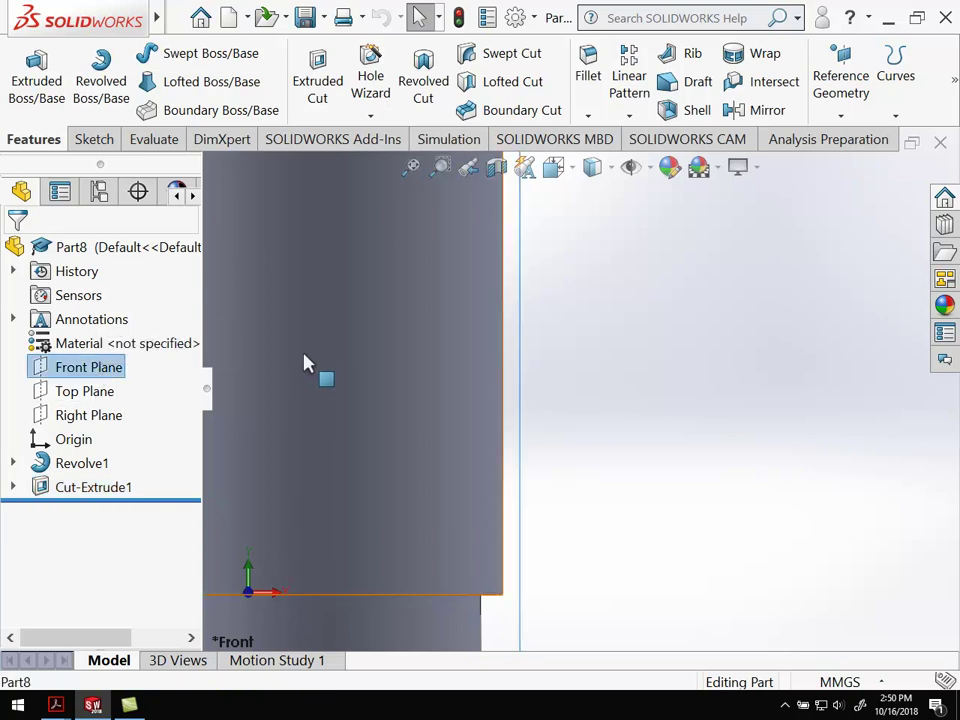
click(94, 140)
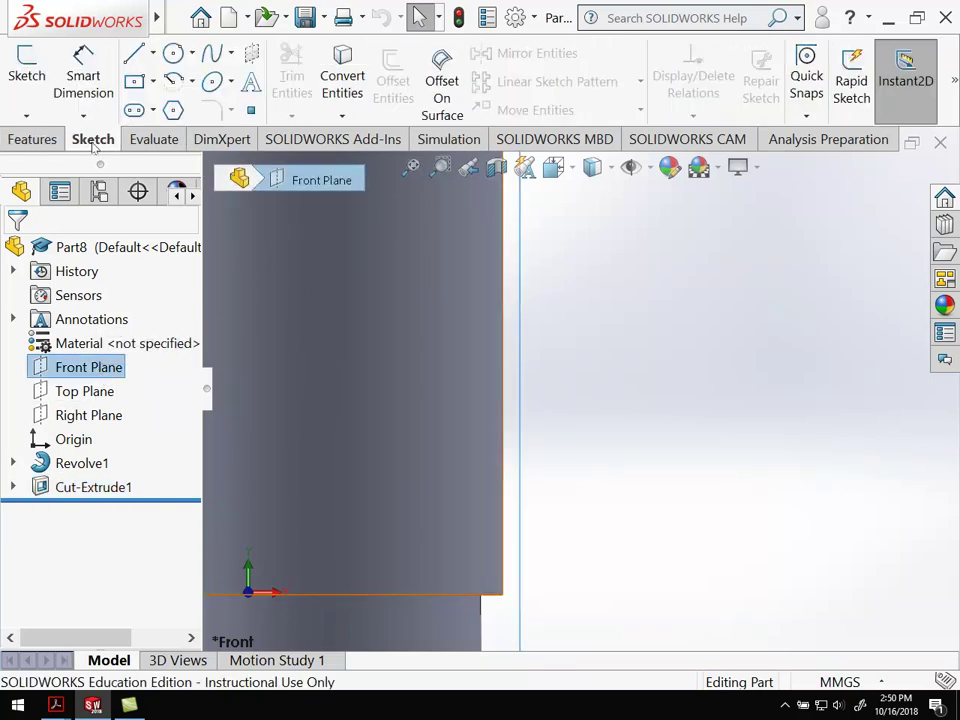
click(27, 72)
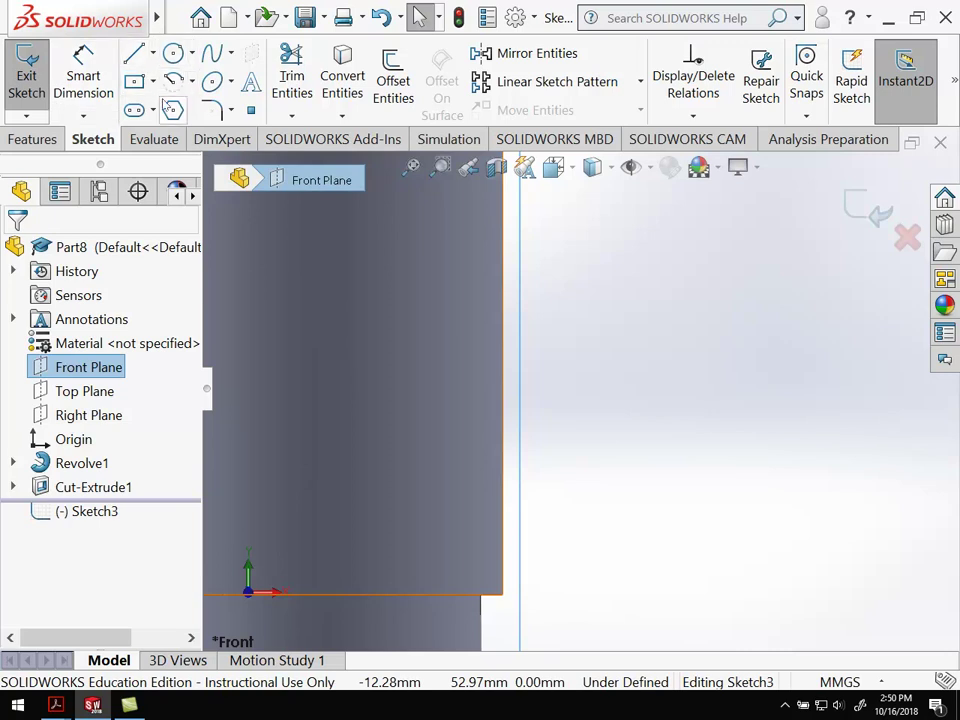
click(135, 82)
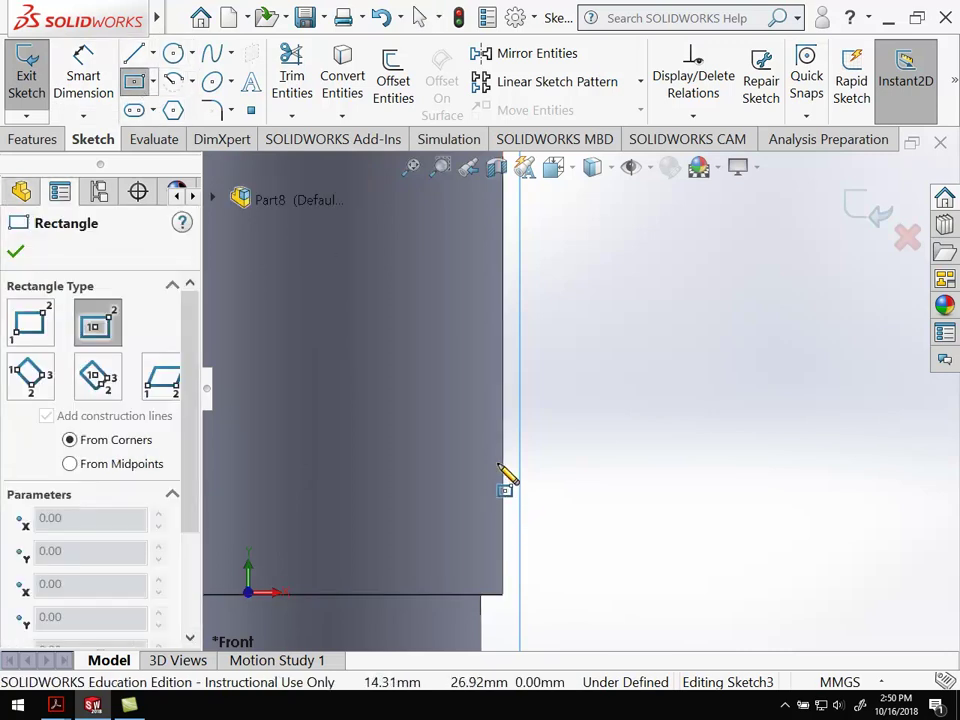
click(561, 505)
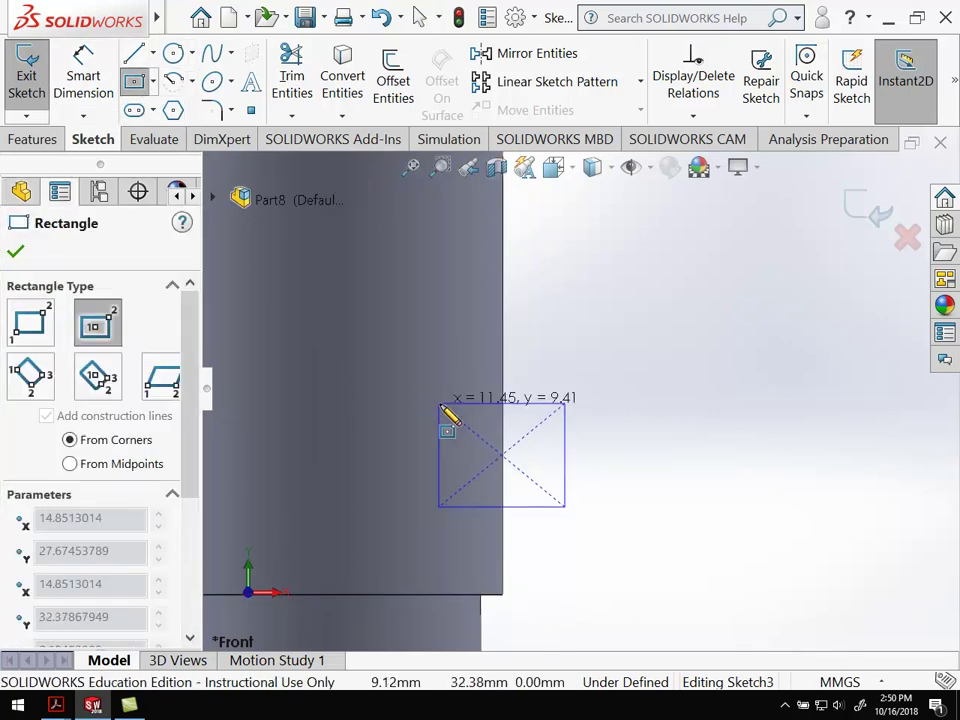
click(443, 407)
key(Escape)
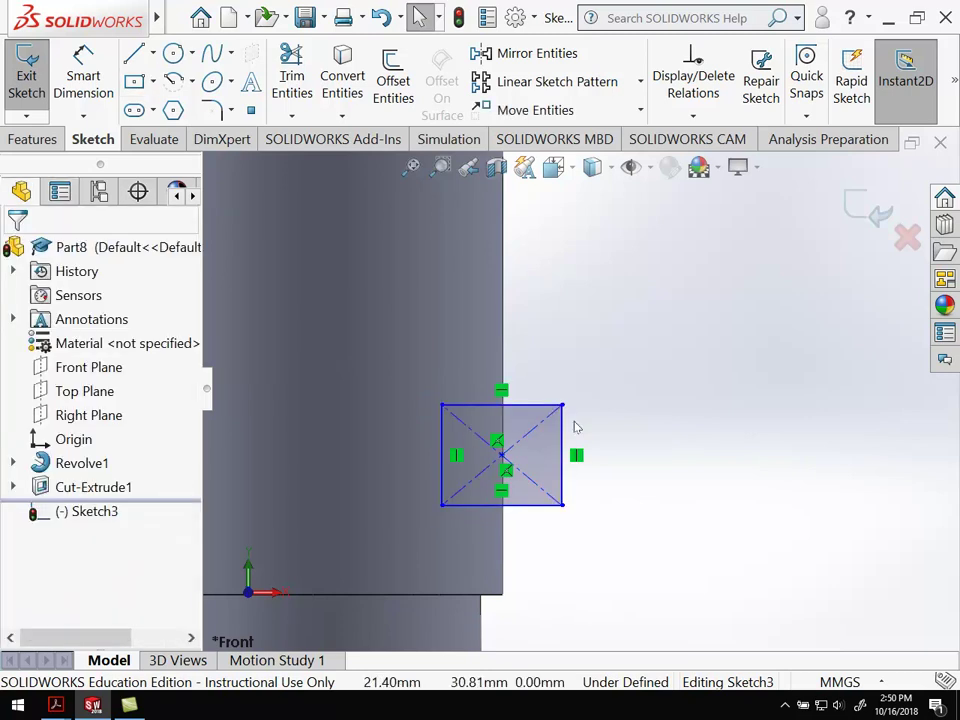
key(ctrl+z)
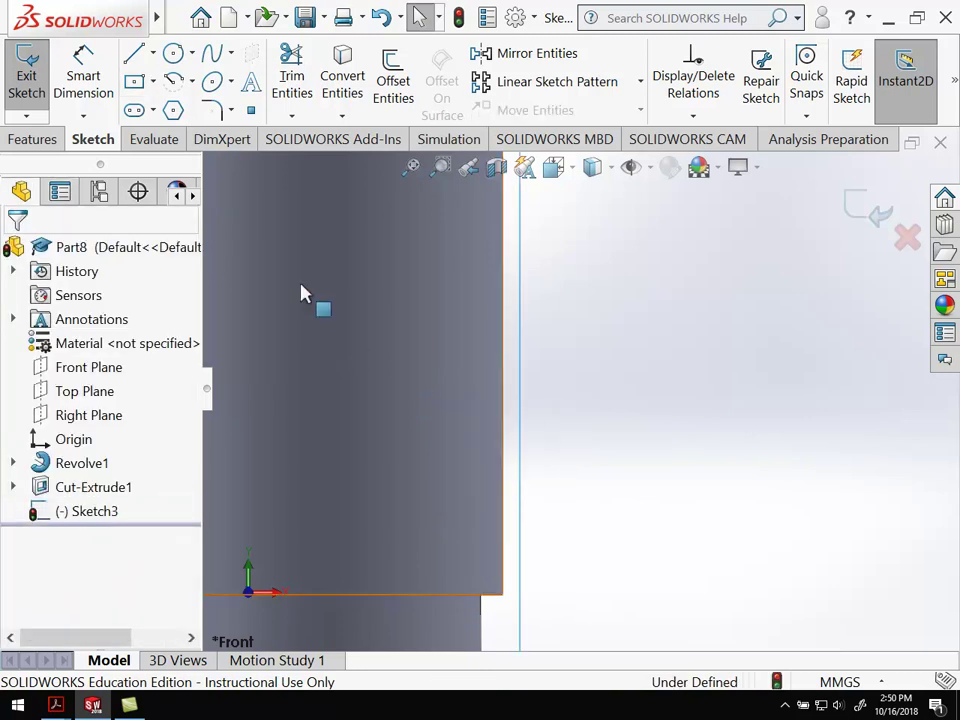
Sketch a corner rectangle about 8.6 by 5.6 mm, starting on the handle's right outer edge and extending inward above the shoulder.
click(152, 81)
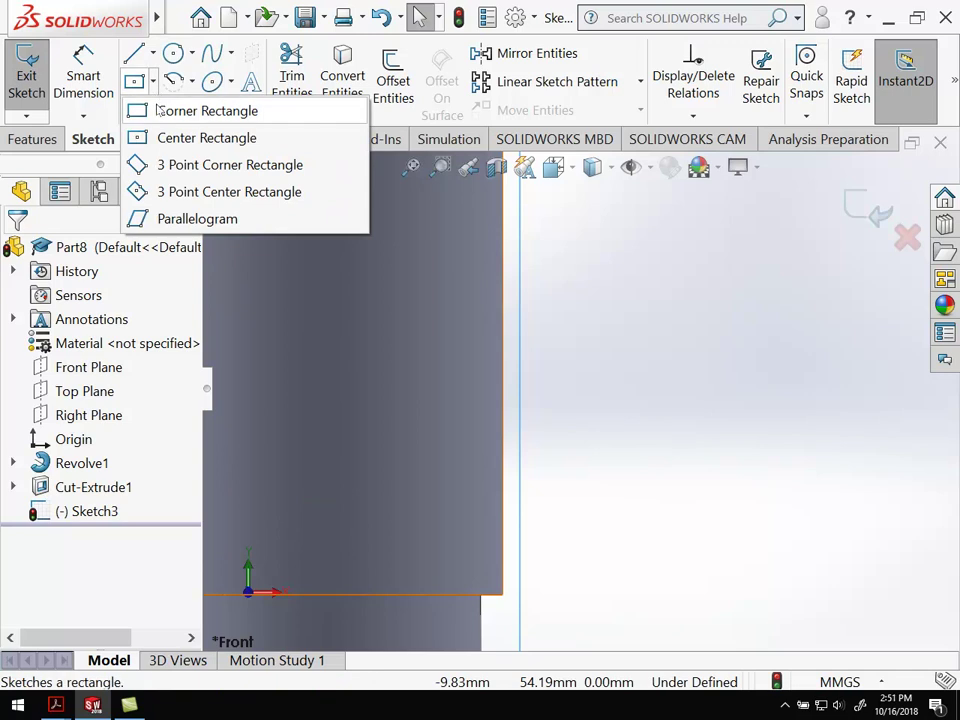
click(158, 110)
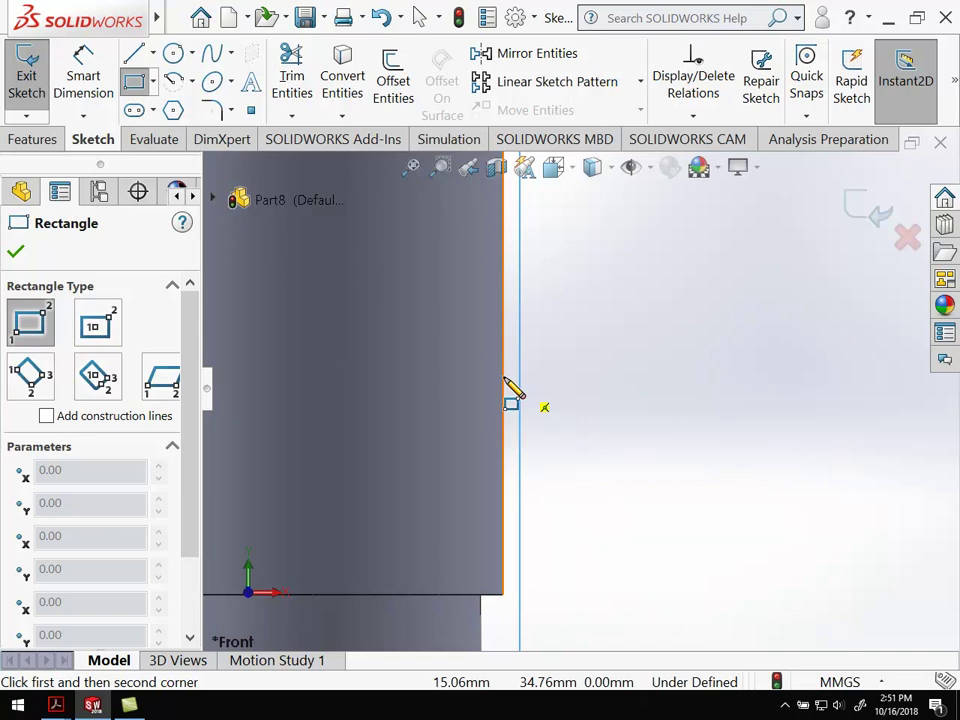
click(503, 379)
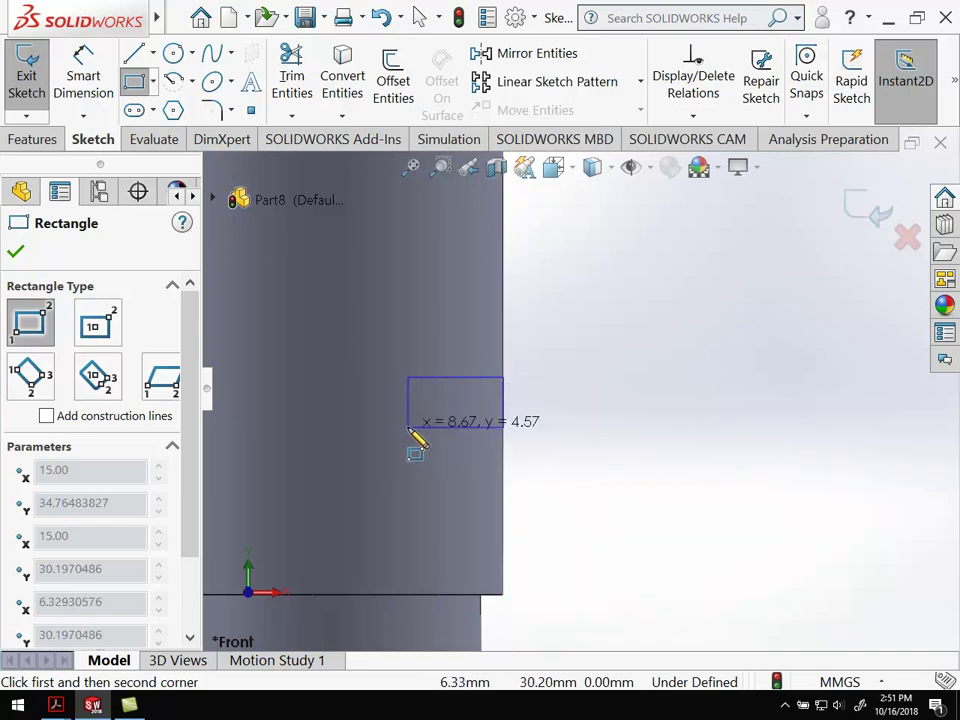
click(409, 437)
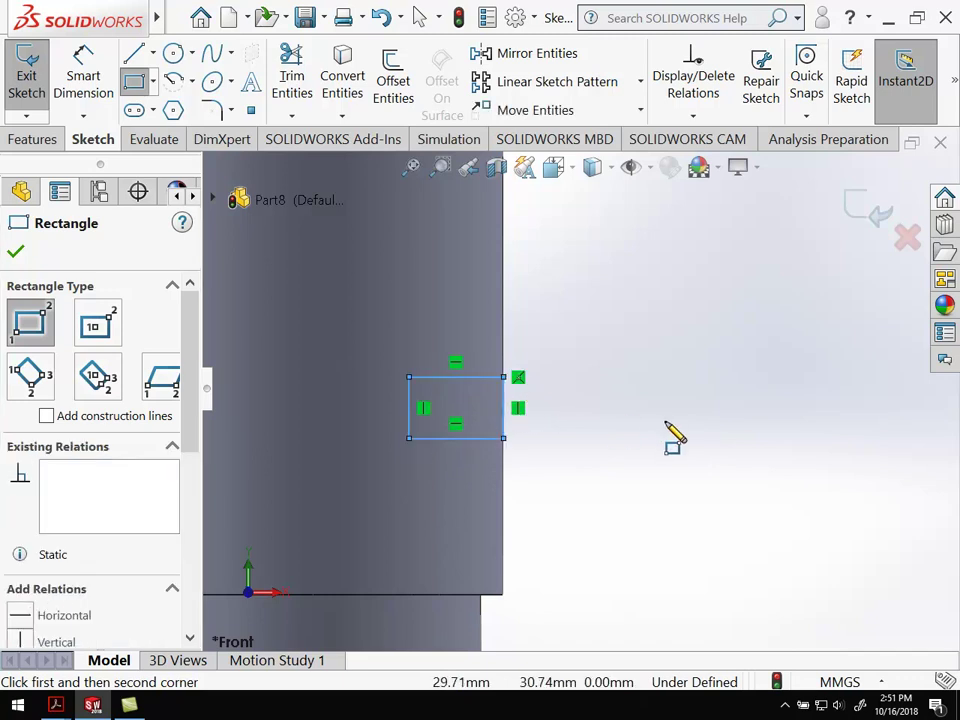
key(Escape)
Check the groove's width, depth and distance from the shoulder in the Handle.PDF drawing, and return to the SOLIDWORKS sketch.
scroll(566, 414, down, 3)
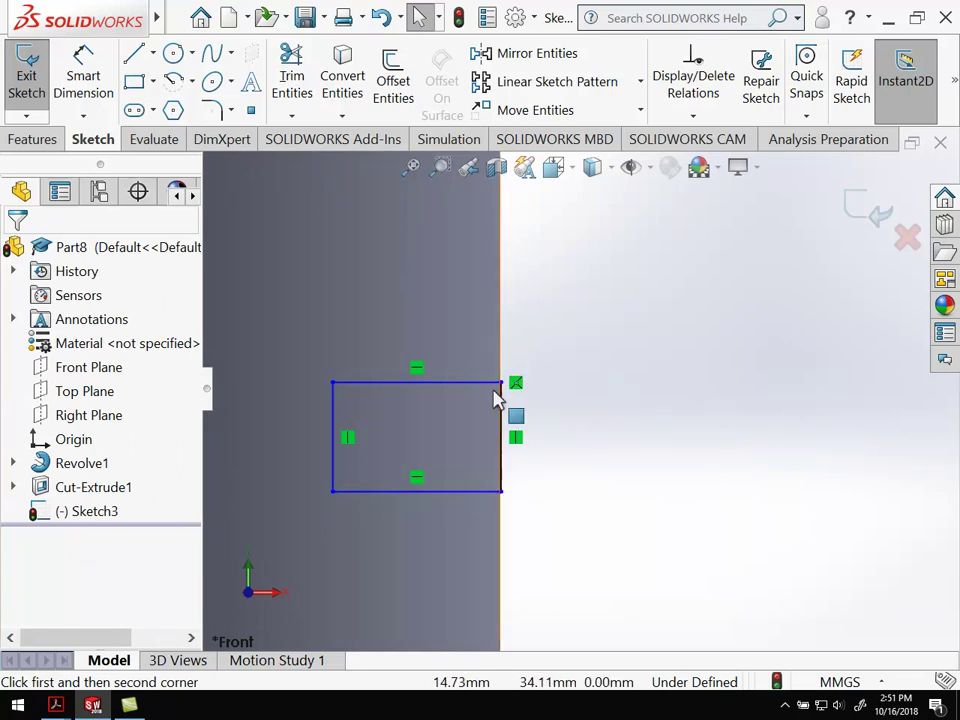
key(f)
scroll(440, 410, up, 2)
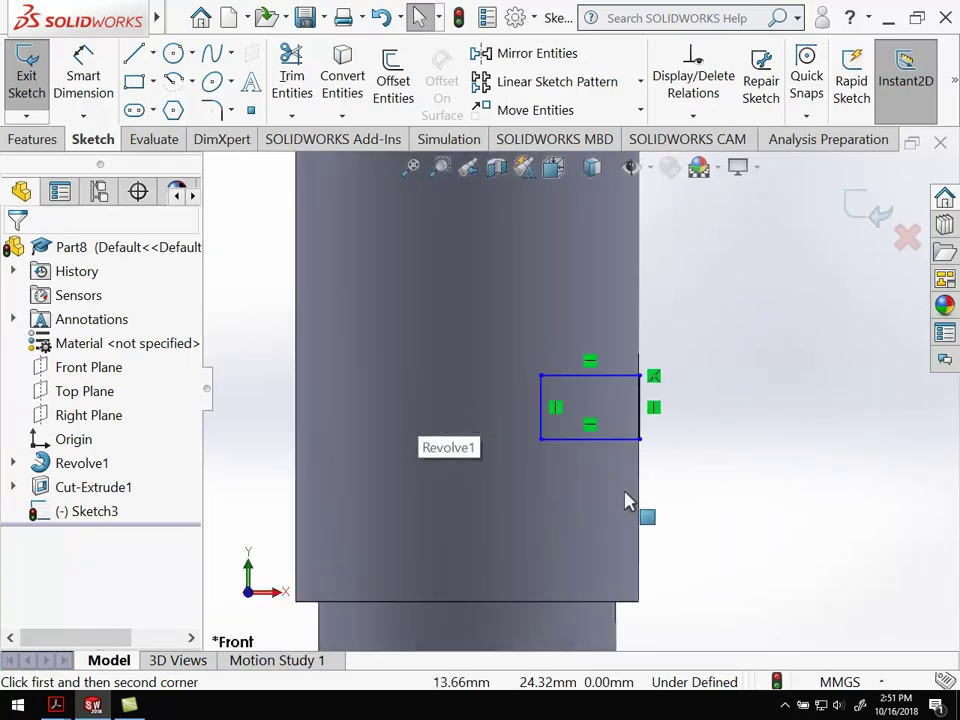
scroll(622, 490, up, 1)
scroll(617, 470, down, 3)
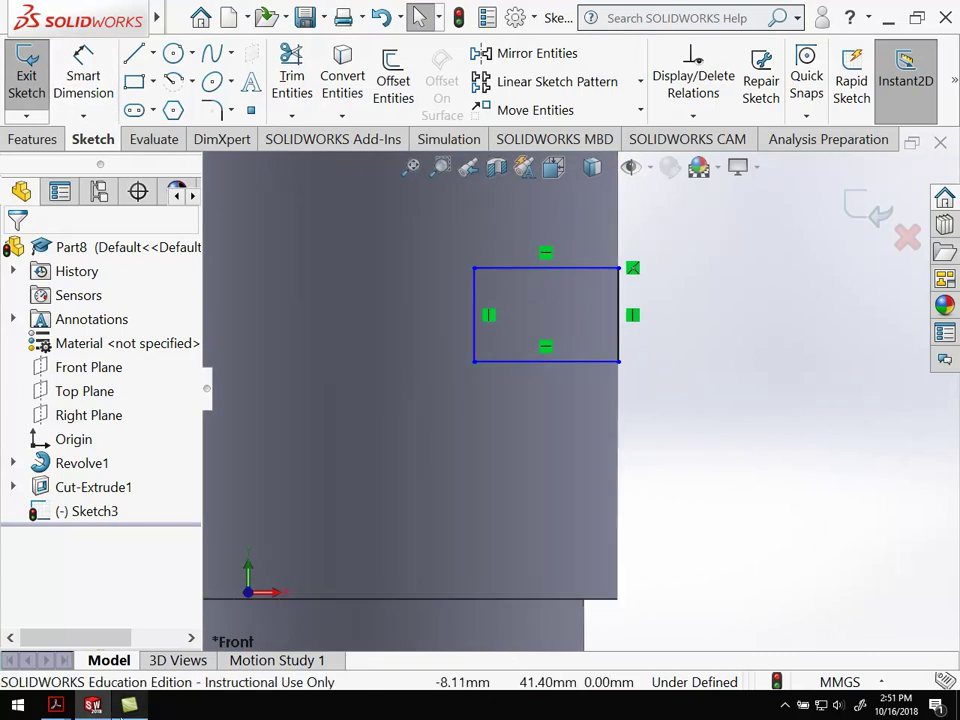
mouse_move(60, 708)
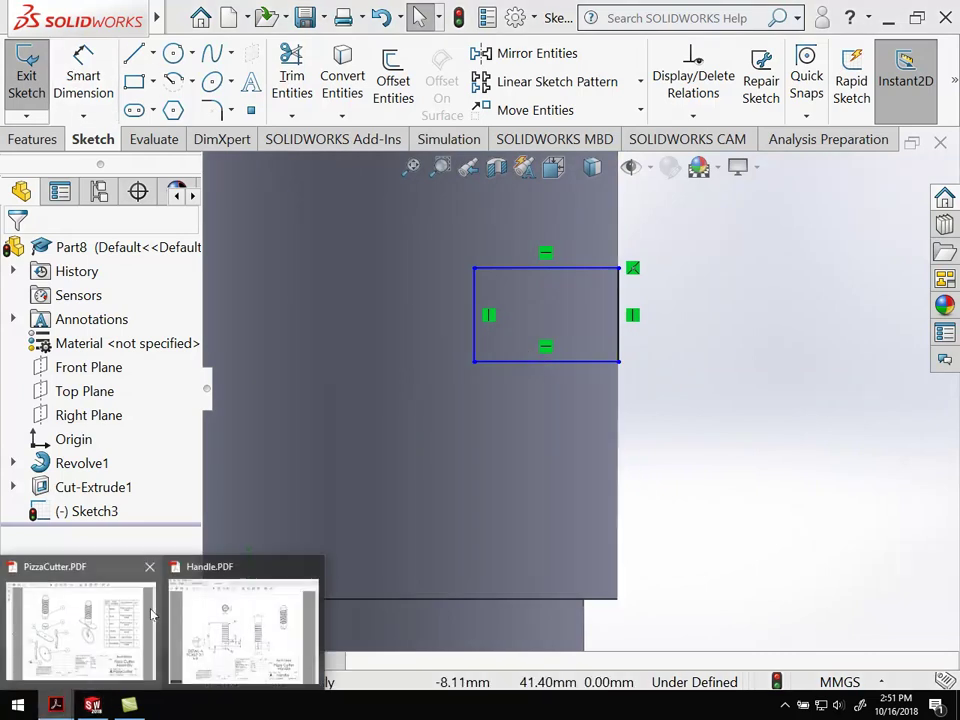
click(220, 645)
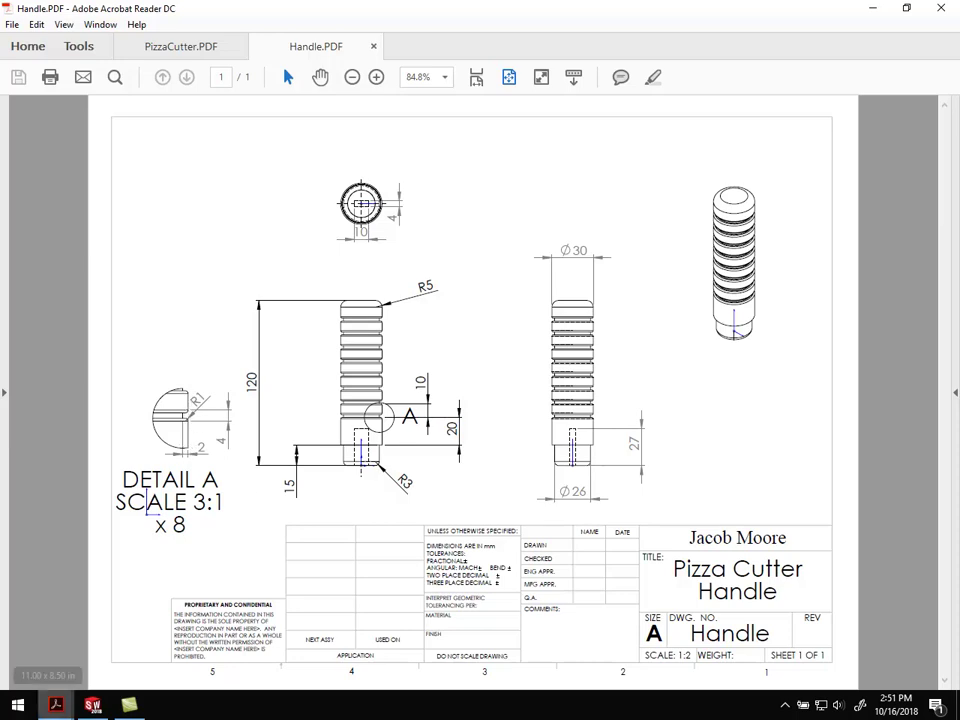
key(alt+Tab)
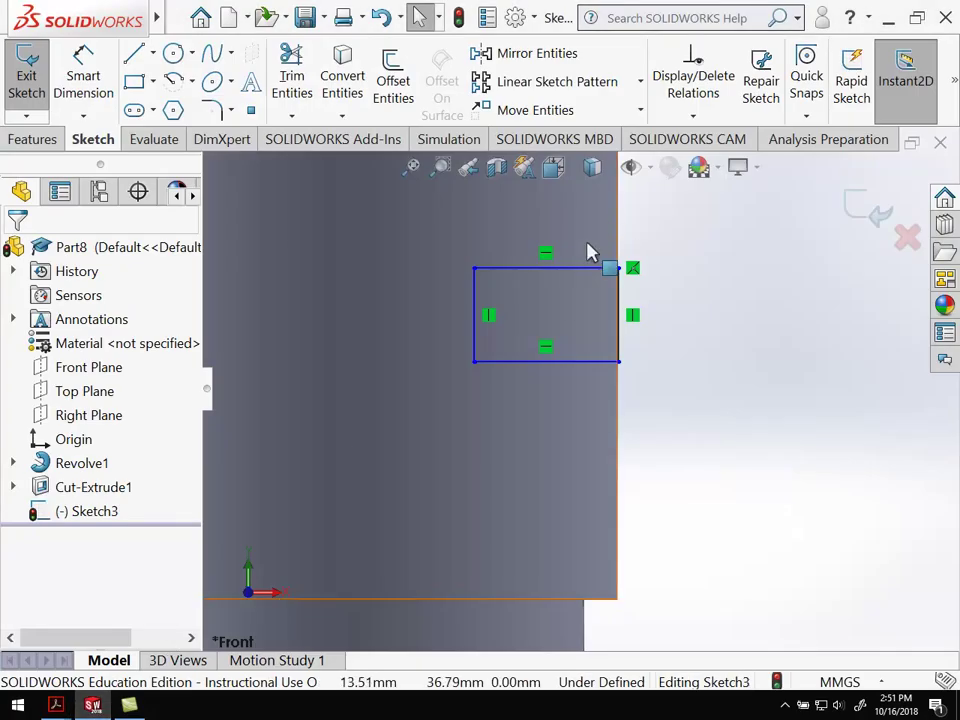
Dimension the groove rectangle's inner vertical side to a height of 2 mm.
click(84, 80)
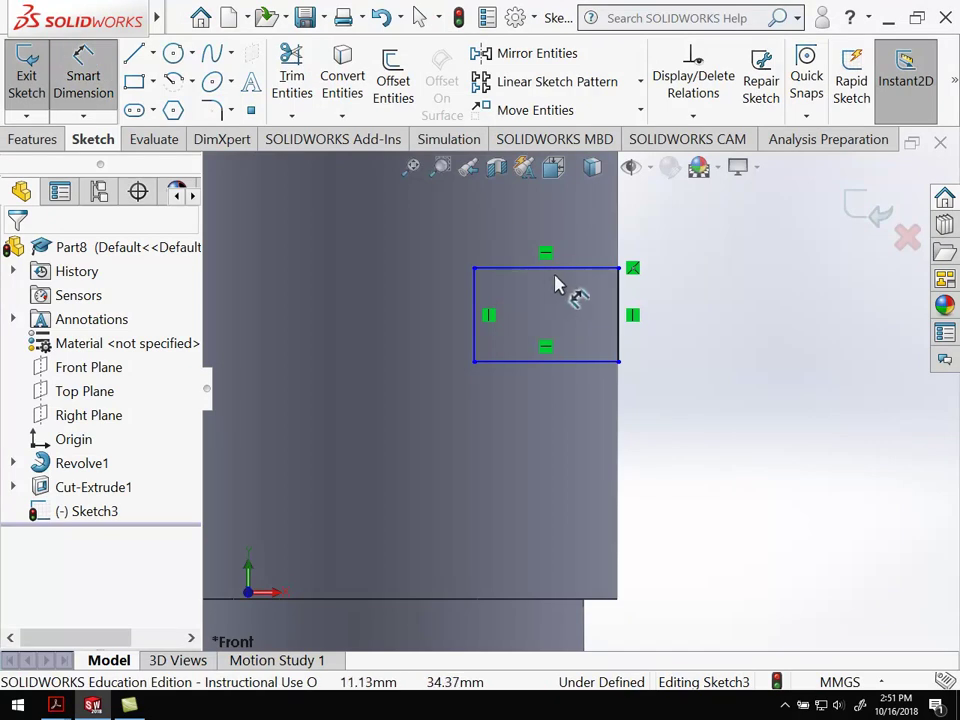
click(476, 314)
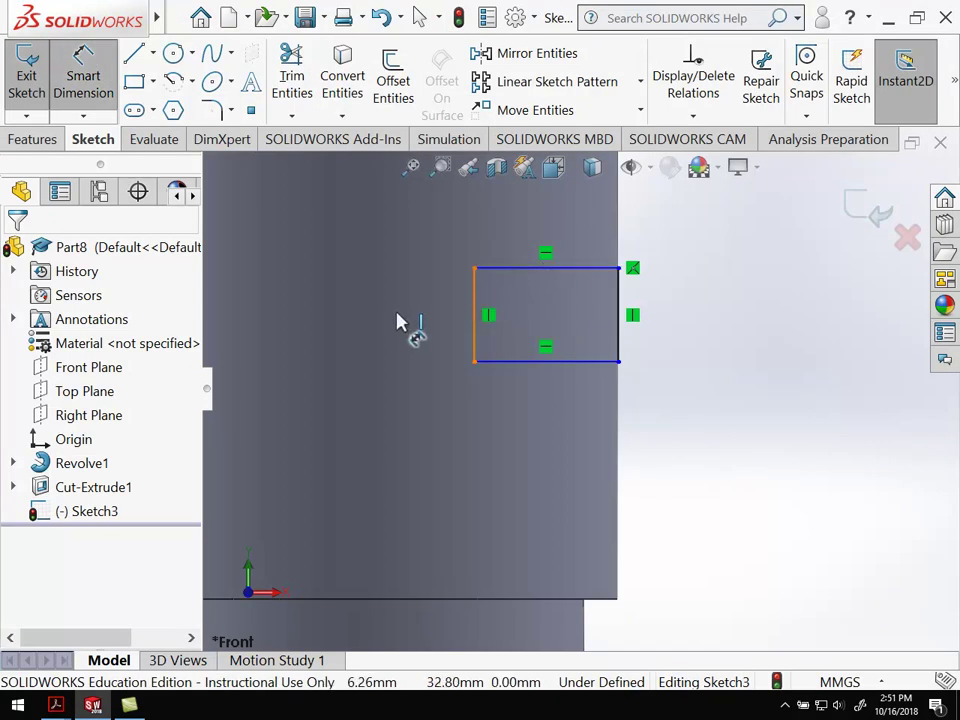
click(332, 320)
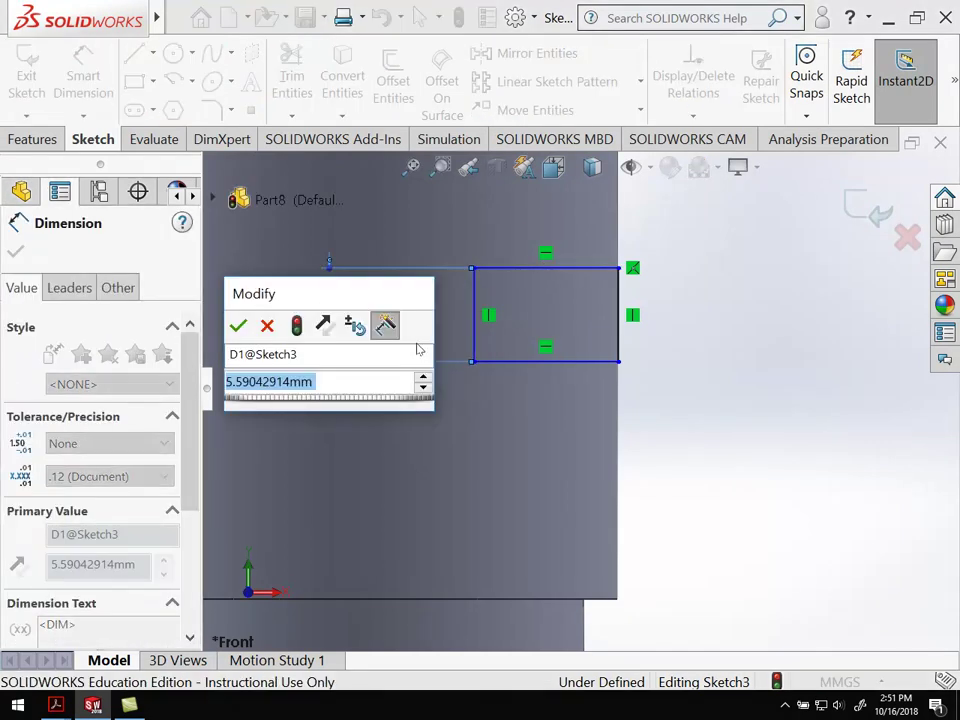
text(2)
key(Return)
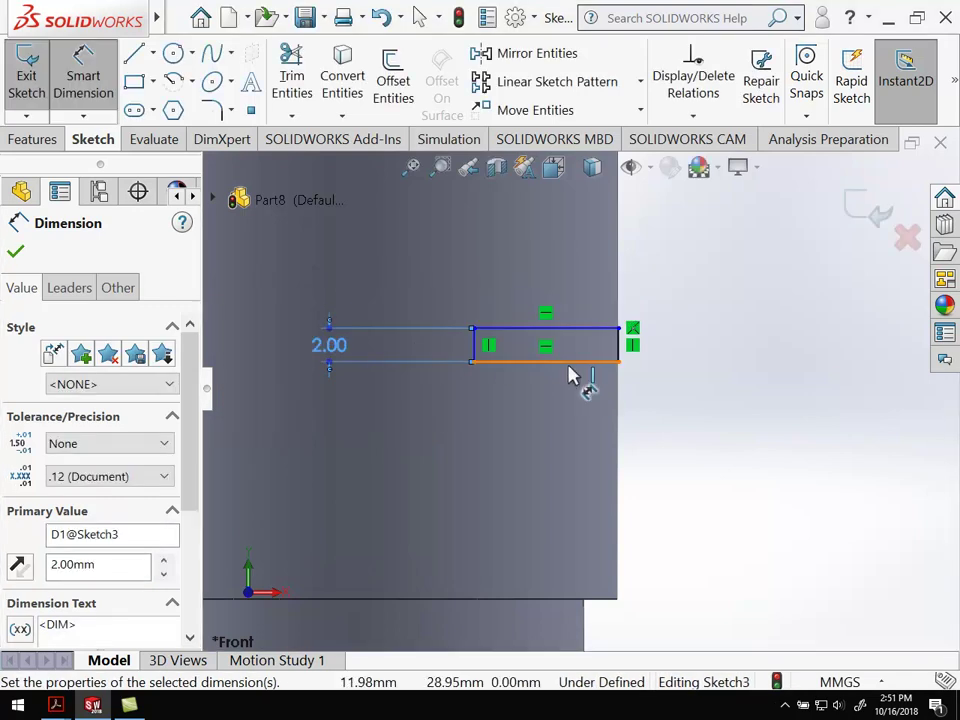
Dimension the groove rectangle's lower edge to a groove depth of 2 mm.
click(562, 370)
click(468, 448)
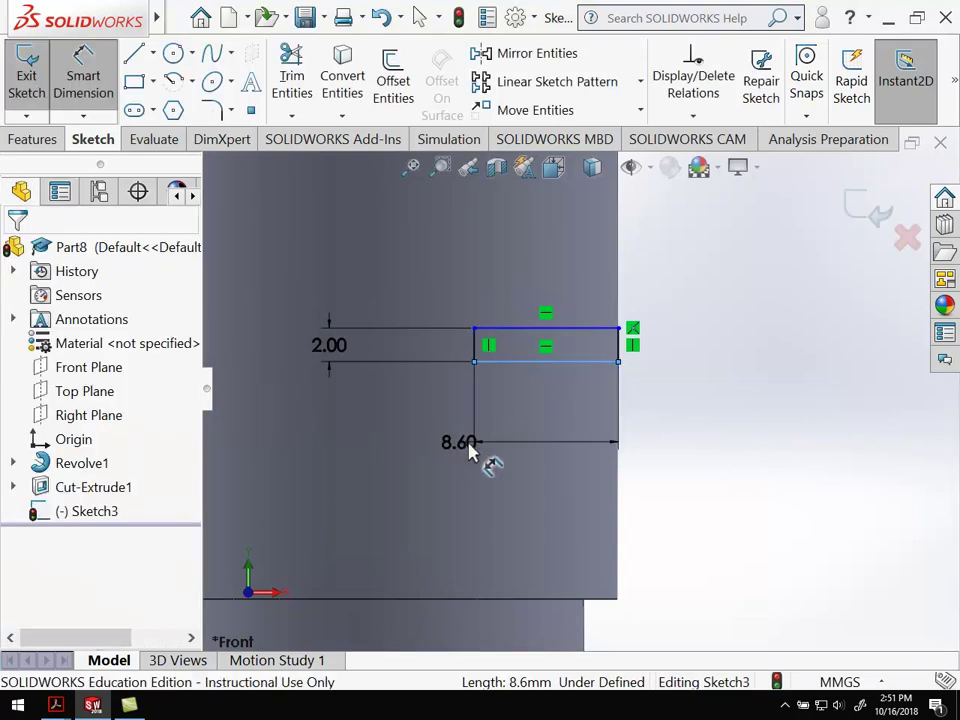
text(2)
key(Return)
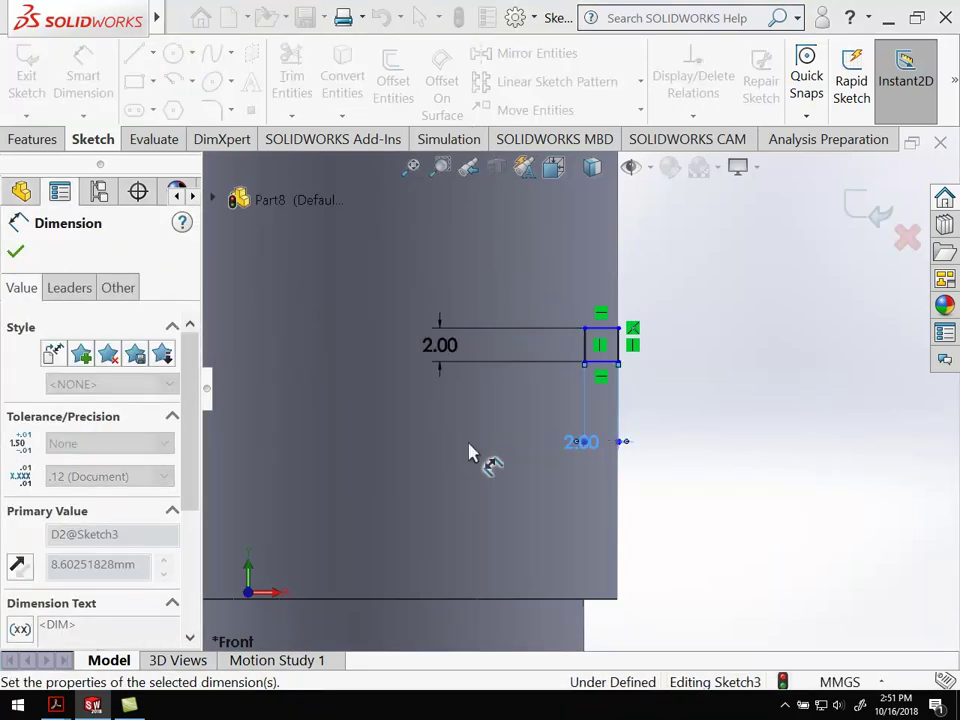
click(712, 415)
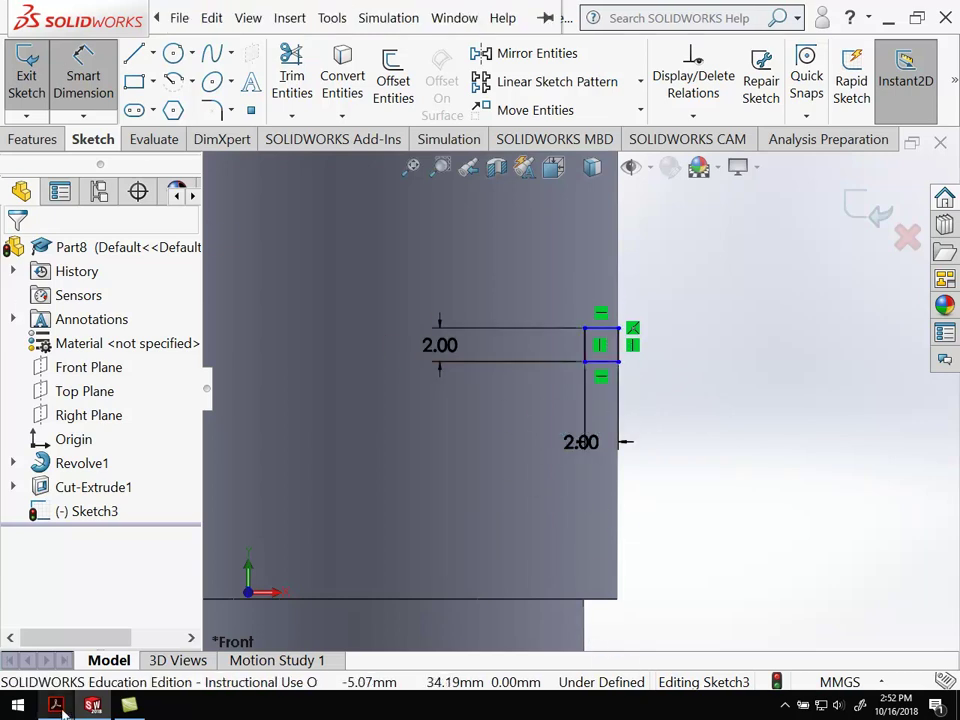
Check the groove's distance from the shoulder in the Handle.PDF drawing, and return to the SOLIDWORKS sketch.
mouse_move(58, 708)
click(183, 663)
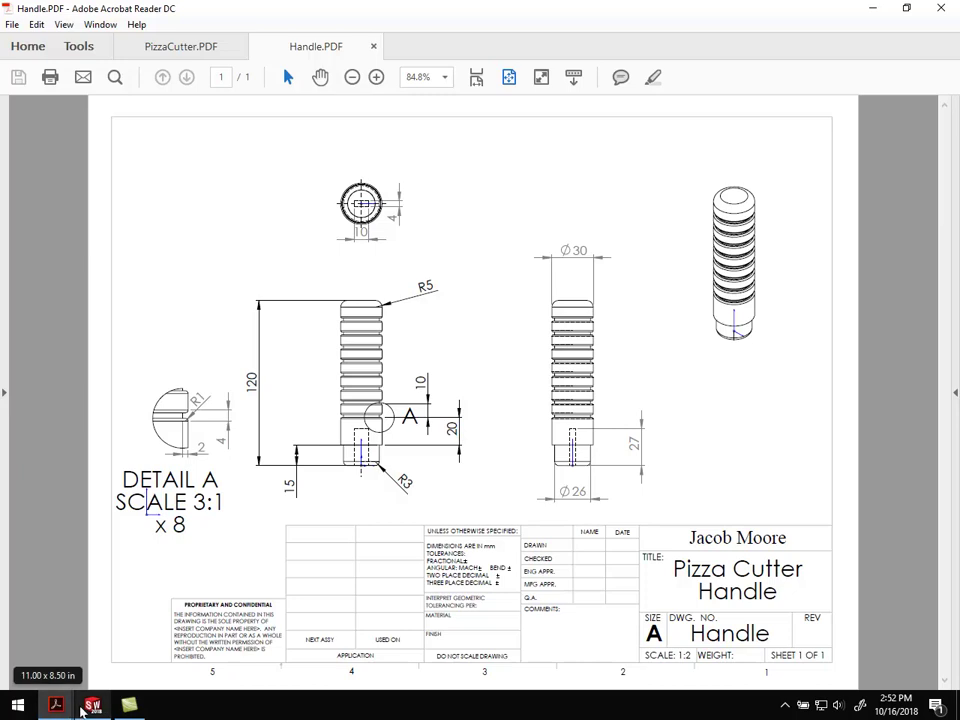
click(128, 708)
click(93, 706)
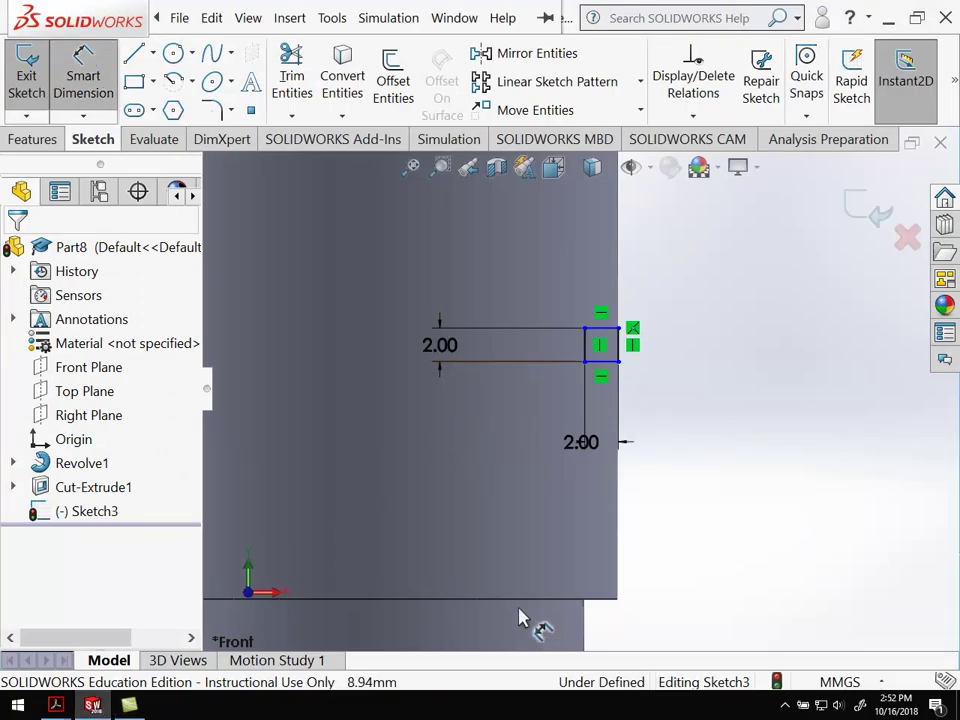
Dimension the distance from the handle's shoulder edge to the groove rectangle's lower edge as 20 mm.
click(597, 600)
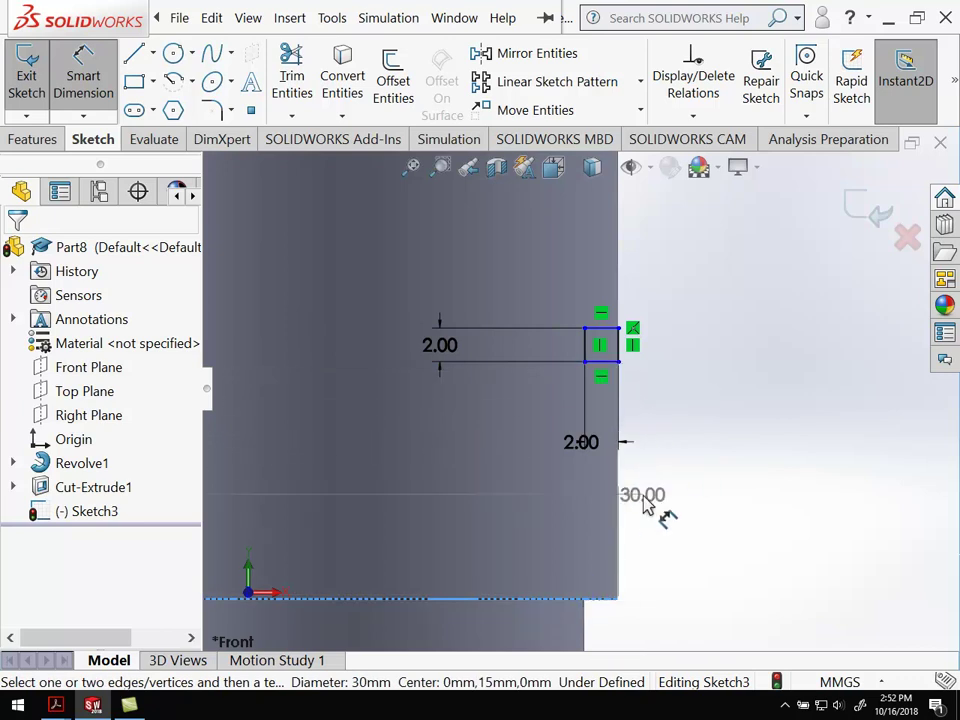
key(Escape)
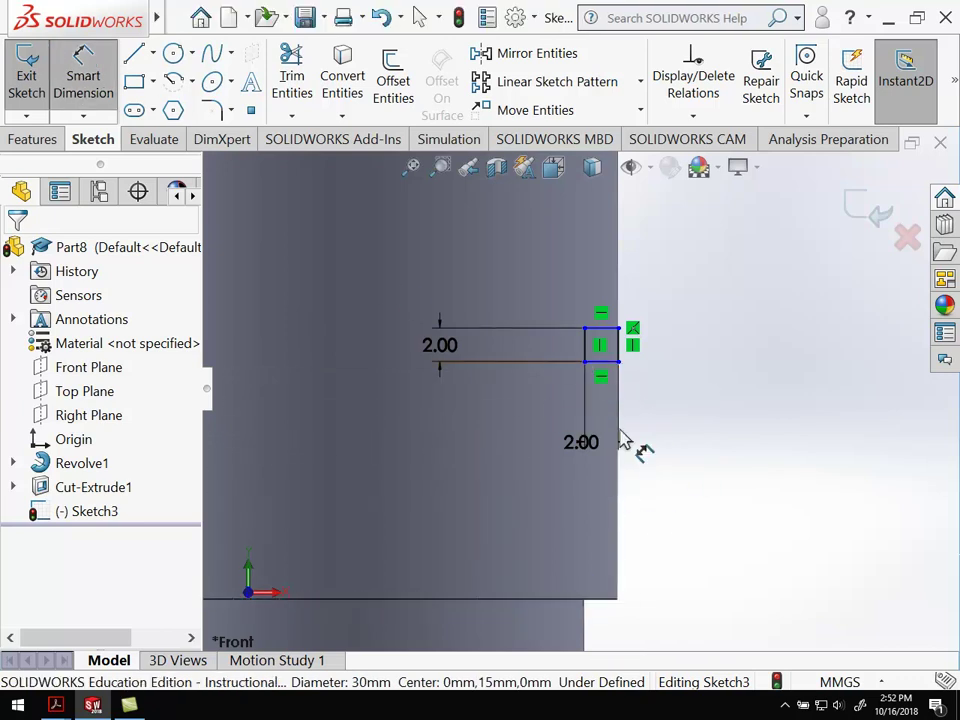
click(610, 370)
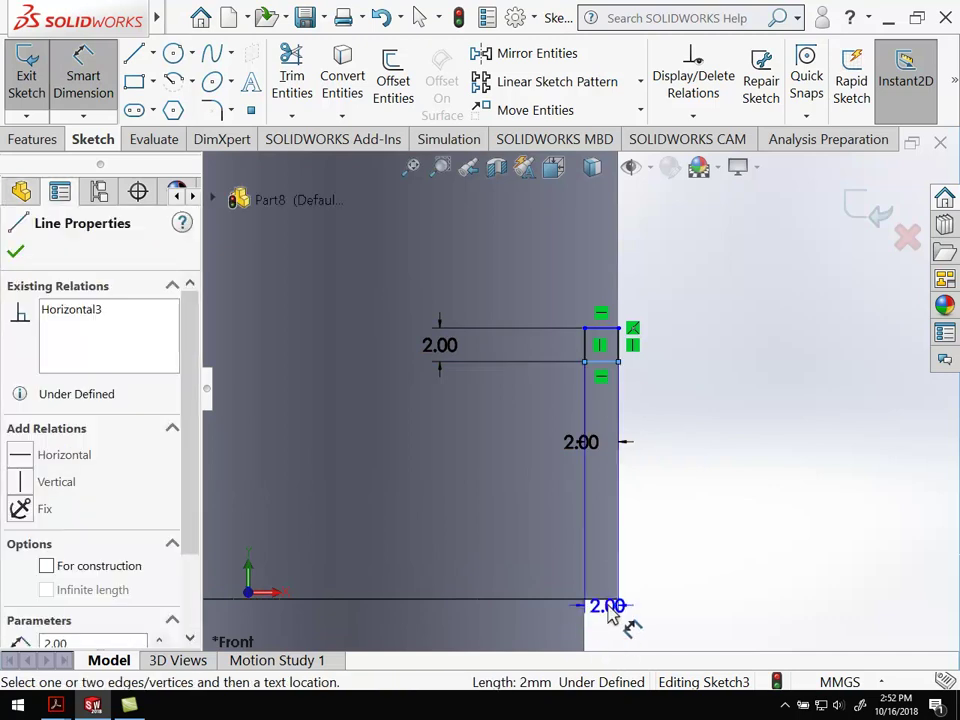
click(613, 601)
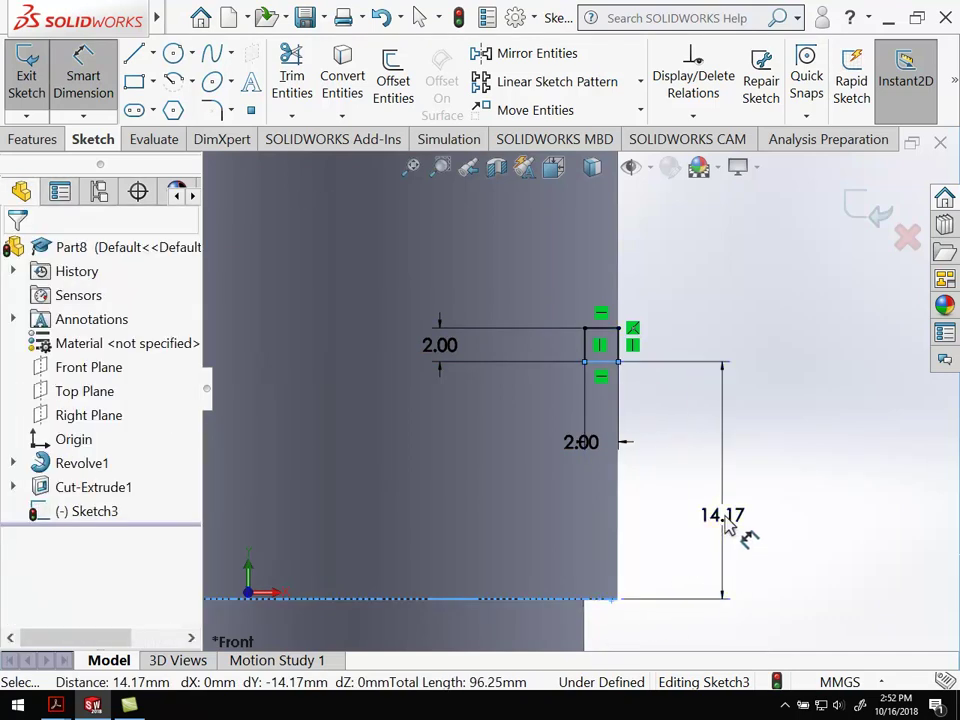
click(812, 570)
text(20)
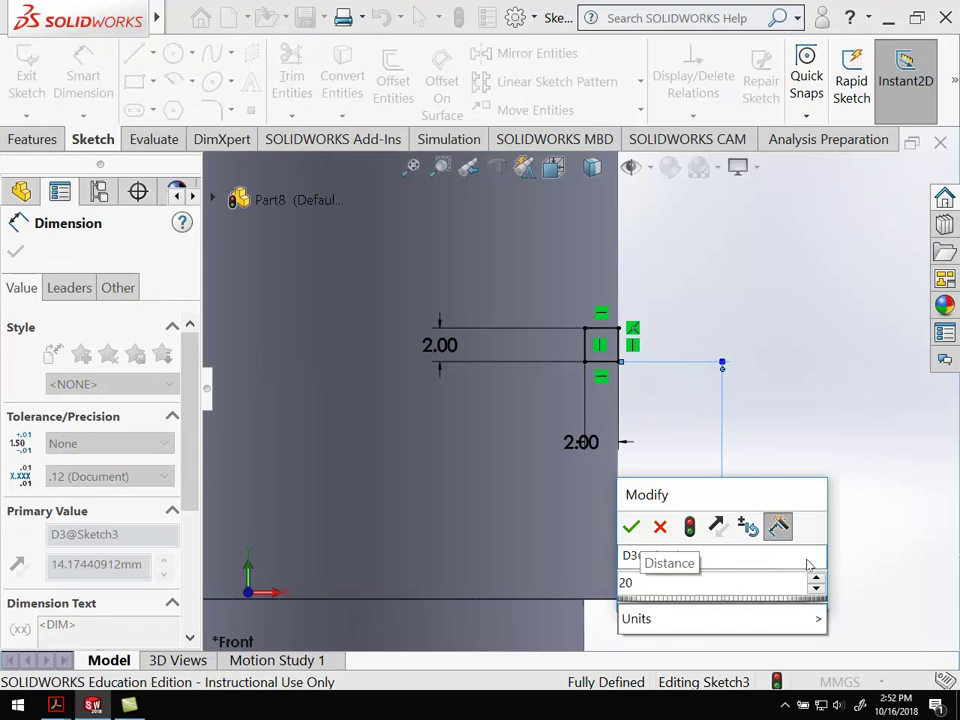
key(Return)
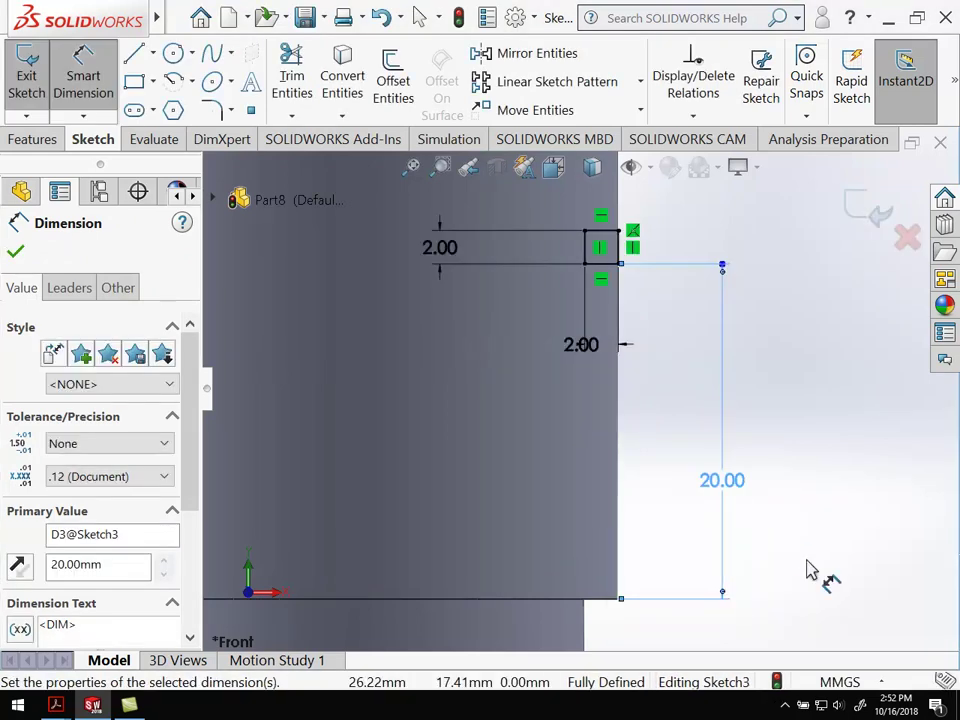
Sketch a vertical centerline along the handle's axis, from the midpoint of the shoulder edge up past the groove rectangle.
scroll(760, 482, up, 4)
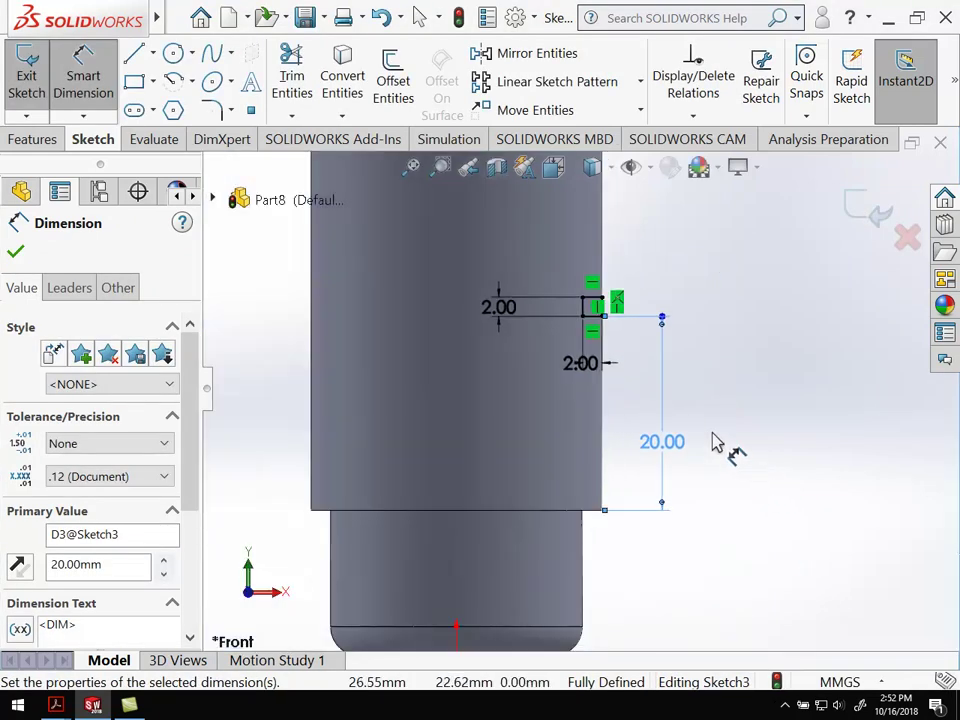
scroll(558, 263, up, 1)
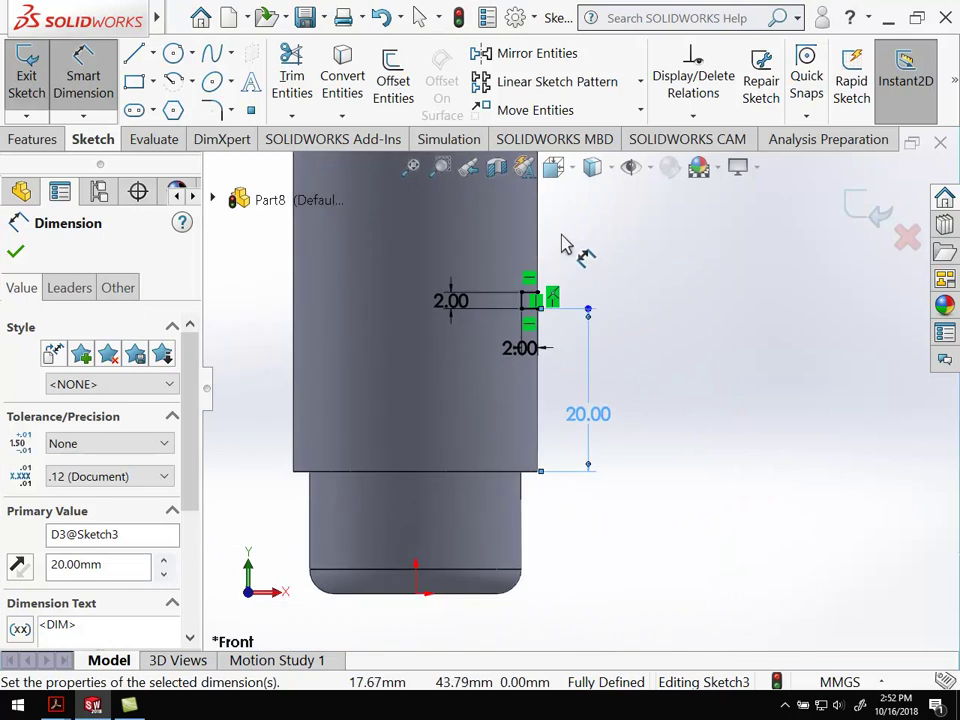
scroll(556, 243, up, 2)
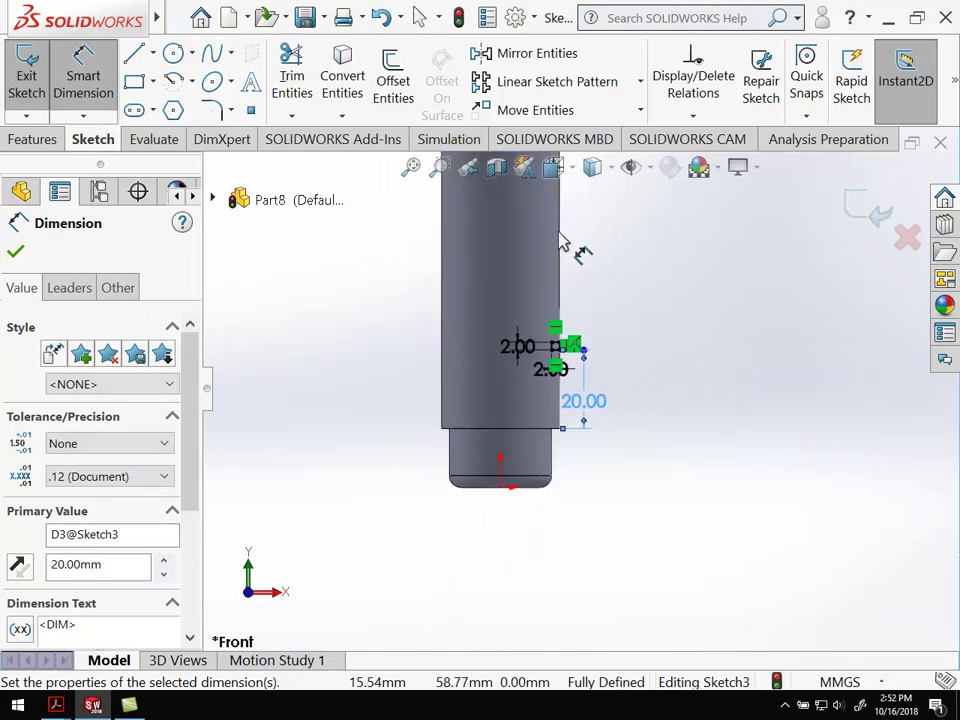
scroll(572, 243, down, 1)
scroll(611, 350, down, 1)
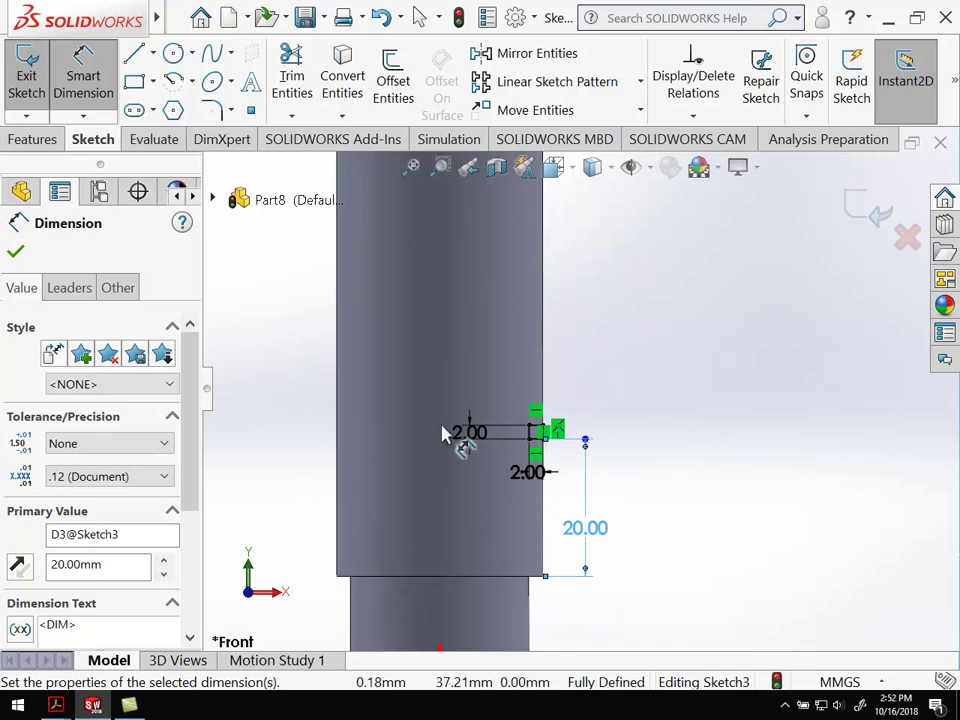
click(152, 53)
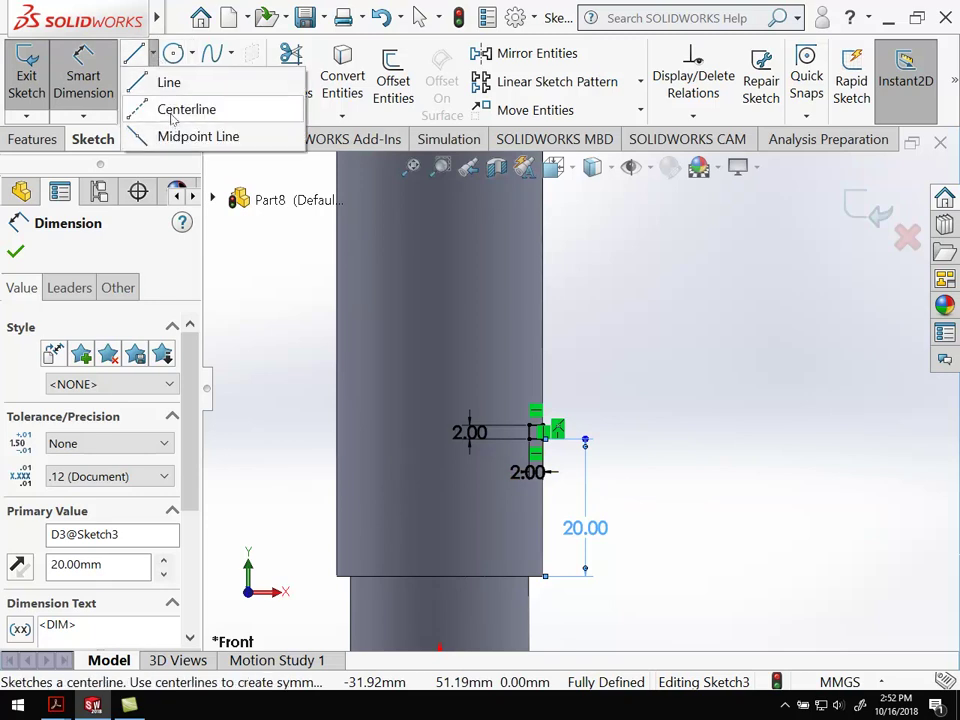
click(185, 107)
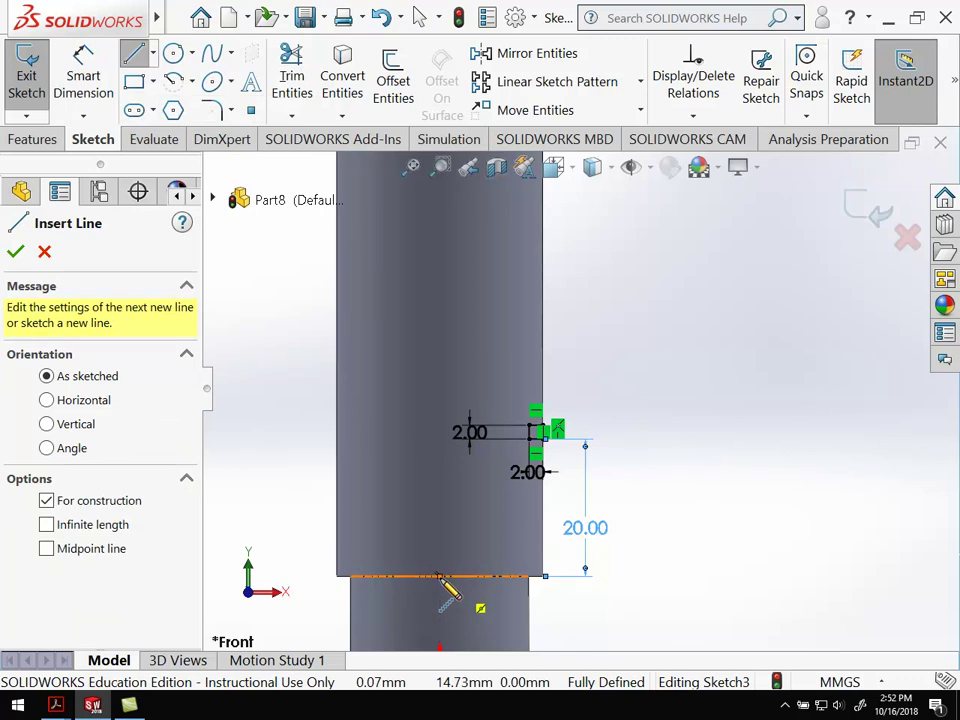
click(439, 577)
click(440, 323)
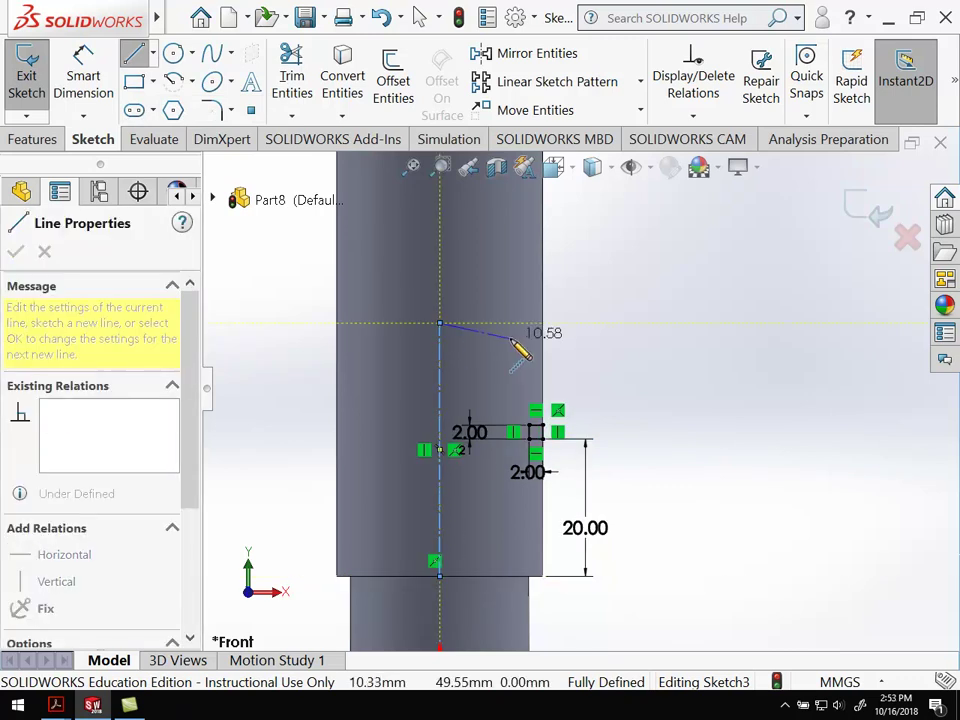
key(Escape)
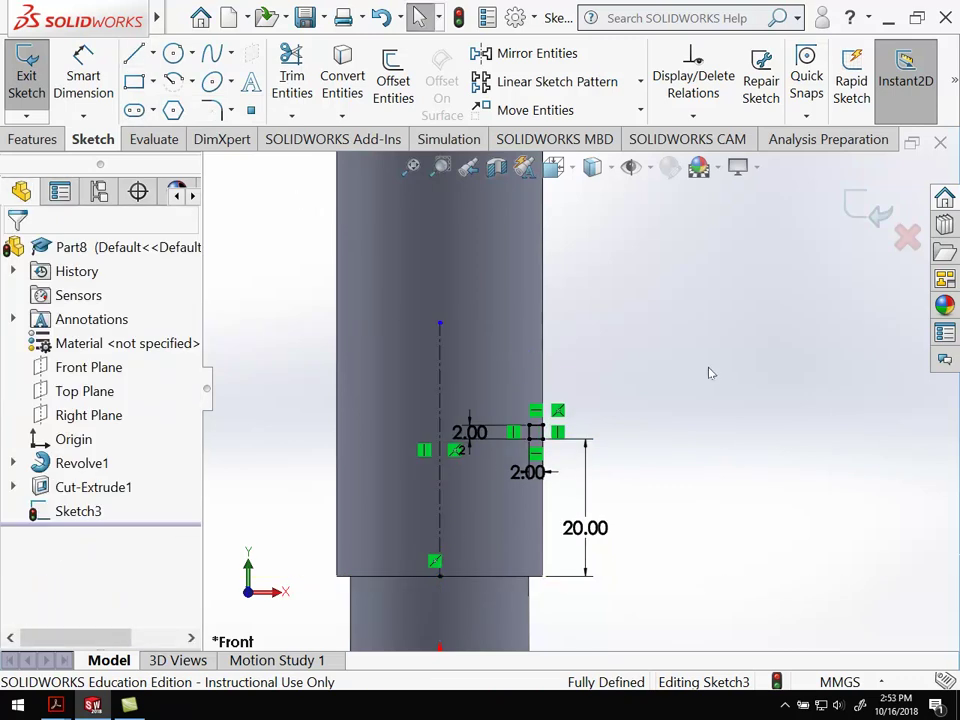